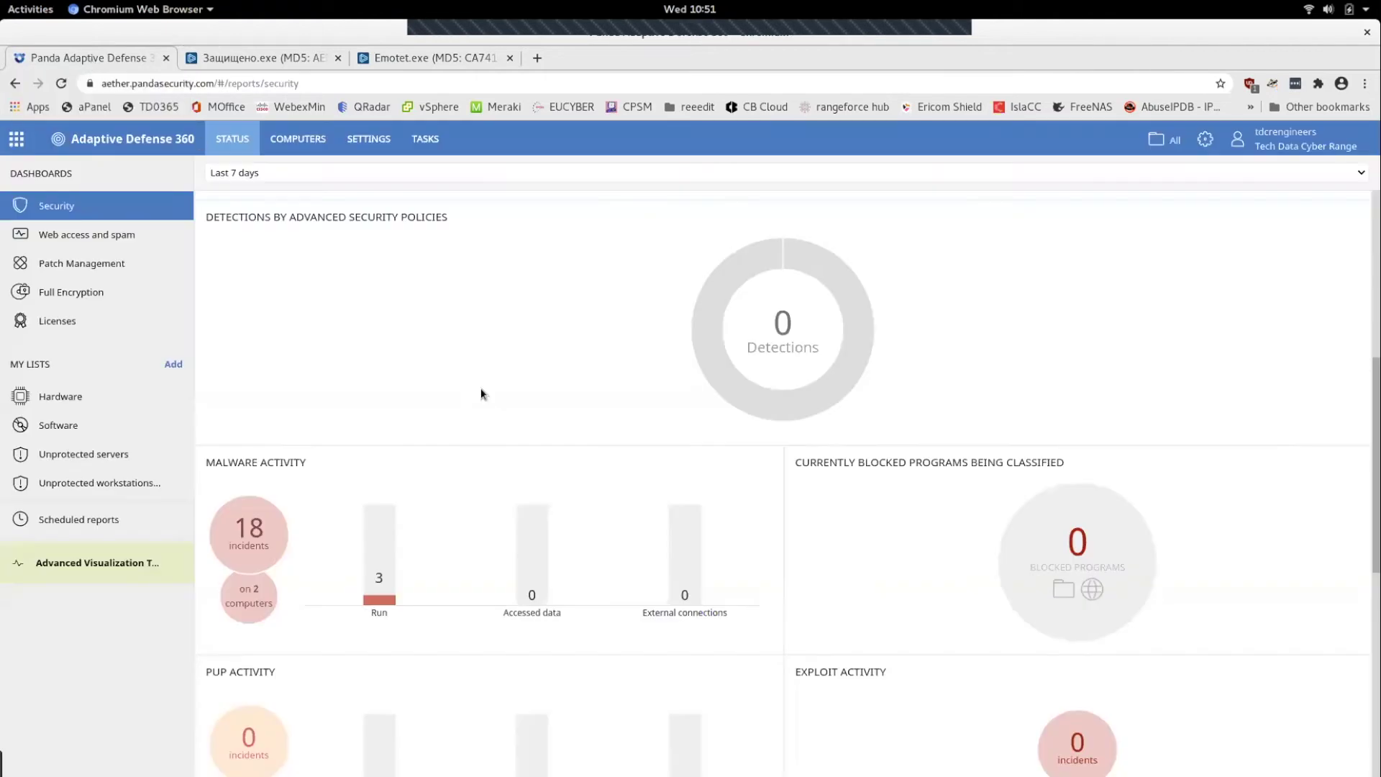
# Step: Review the Status > Security dashboard's malware activity, then bring up the Защищено.exe ANY.RUN report
pyautogui.scroll(-5, 328, 297)
pyautogui.scroll(2, 329, 297)
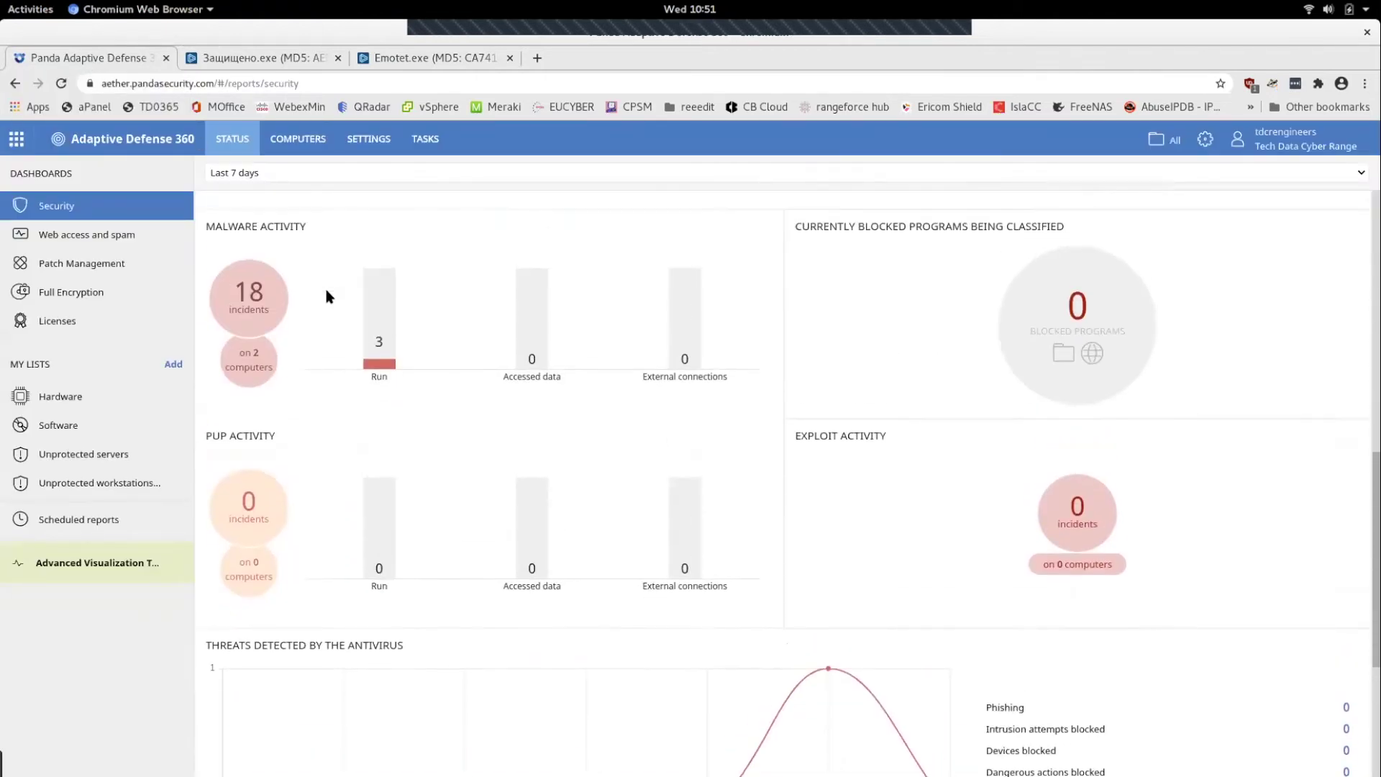
pyautogui.scroll(3, 326, 296)
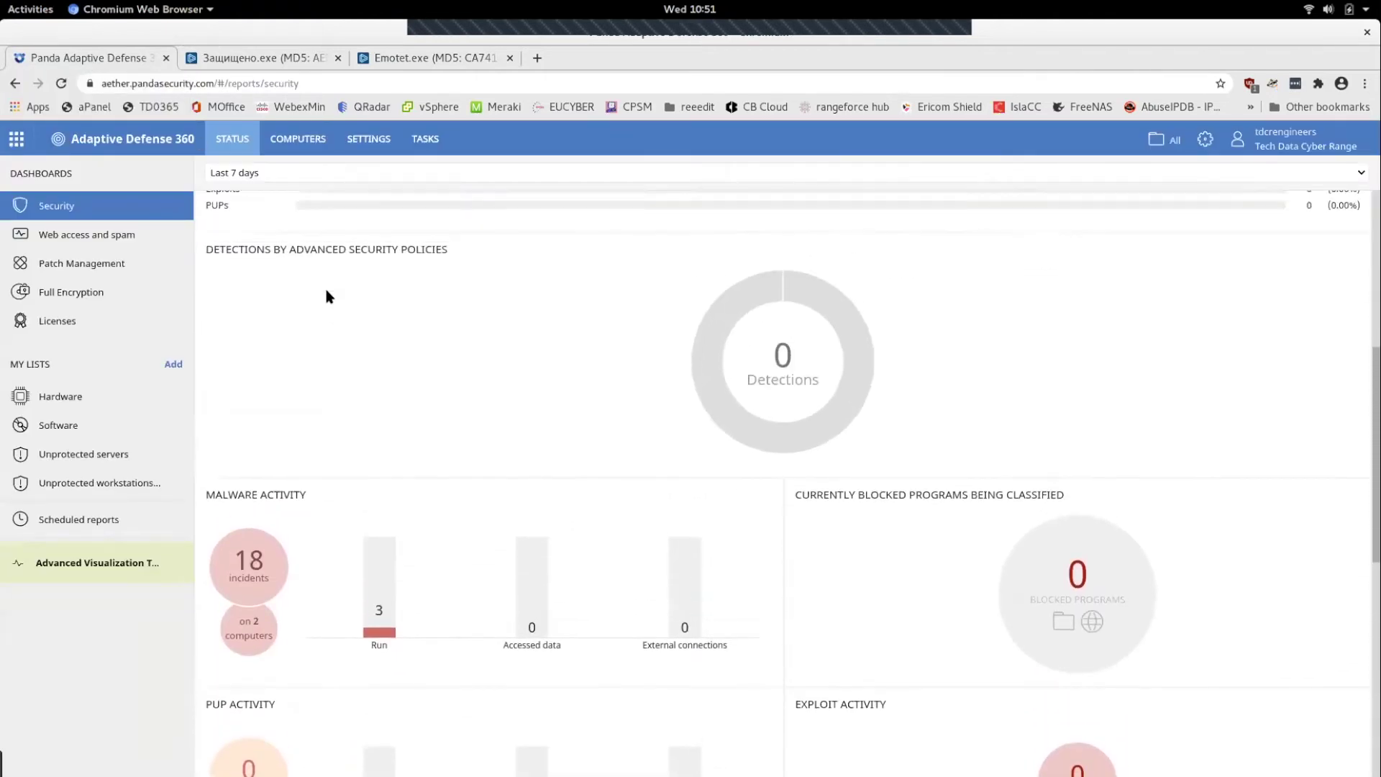
pyautogui.scroll(-6, 326, 297)
pyautogui.scroll(3, 326, 289)
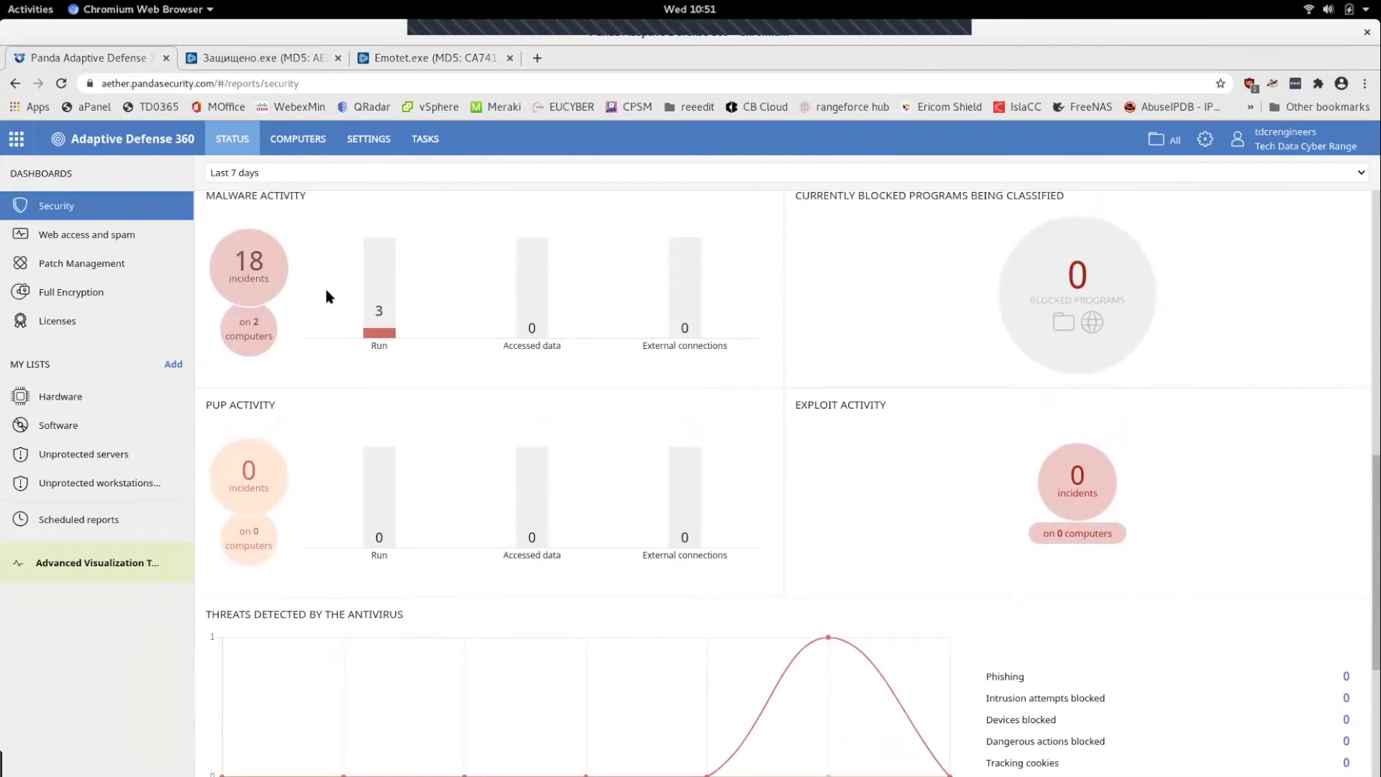
pyautogui.click(267, 63)
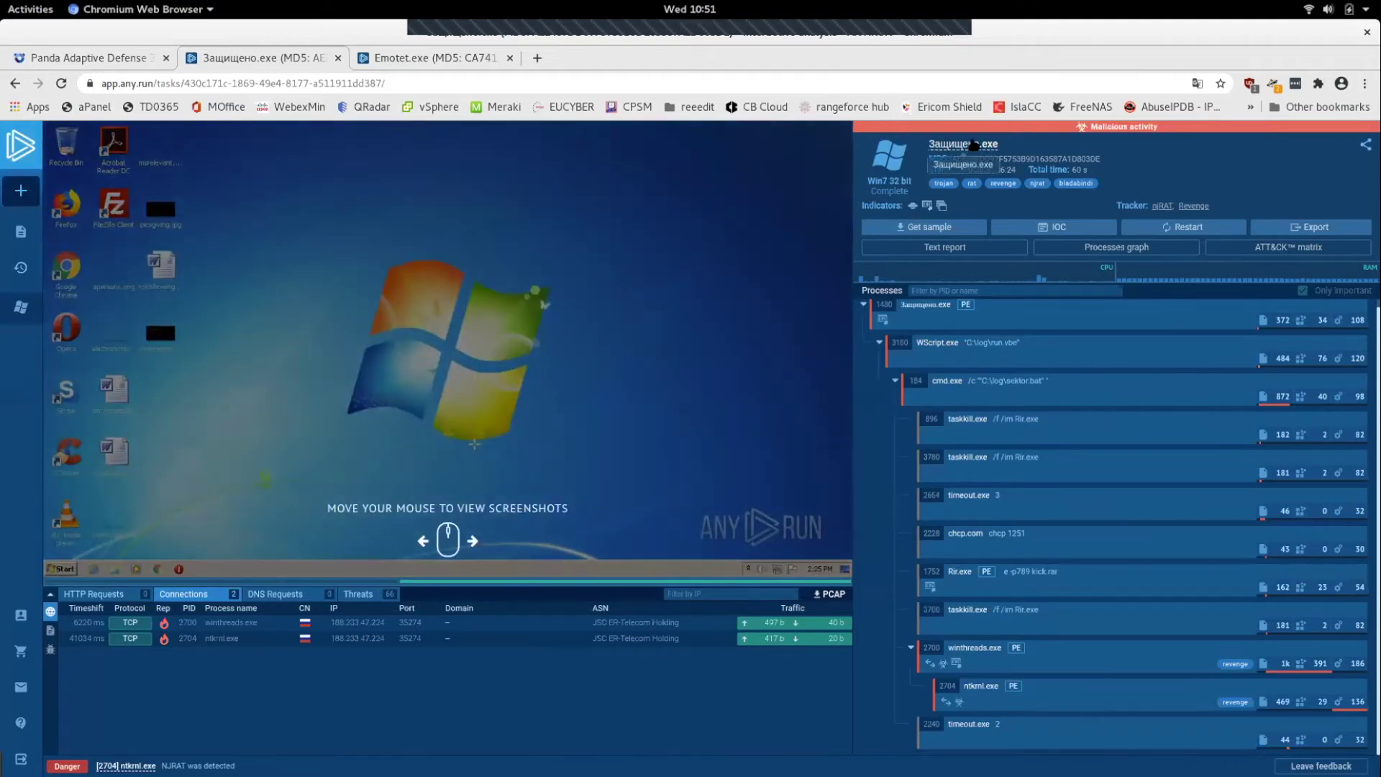
# Step: Inspect Защищено.exe's process list and its connections to the ER-Telecom host on TCP port 35274
pyautogui.scroll(1, 993, 547)
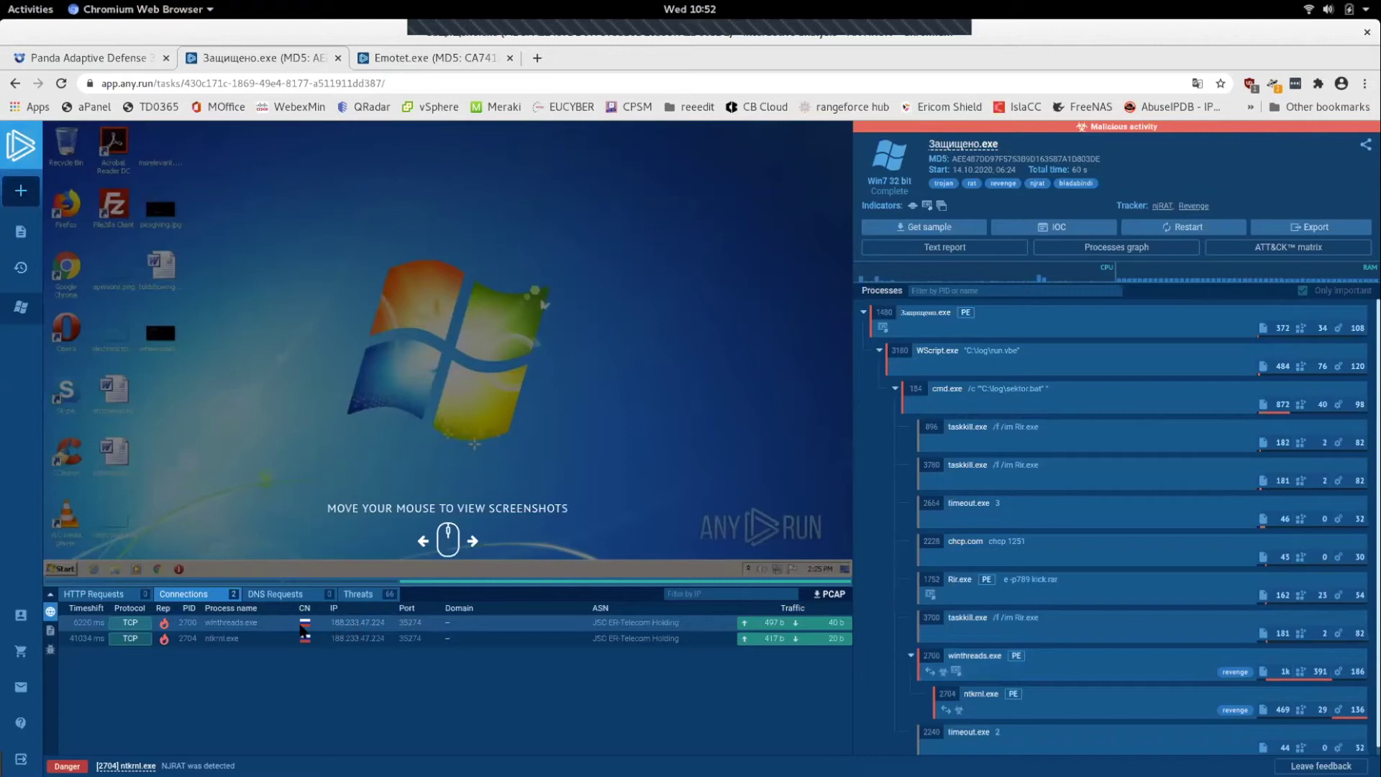
pyautogui.moveTo(304, 626)
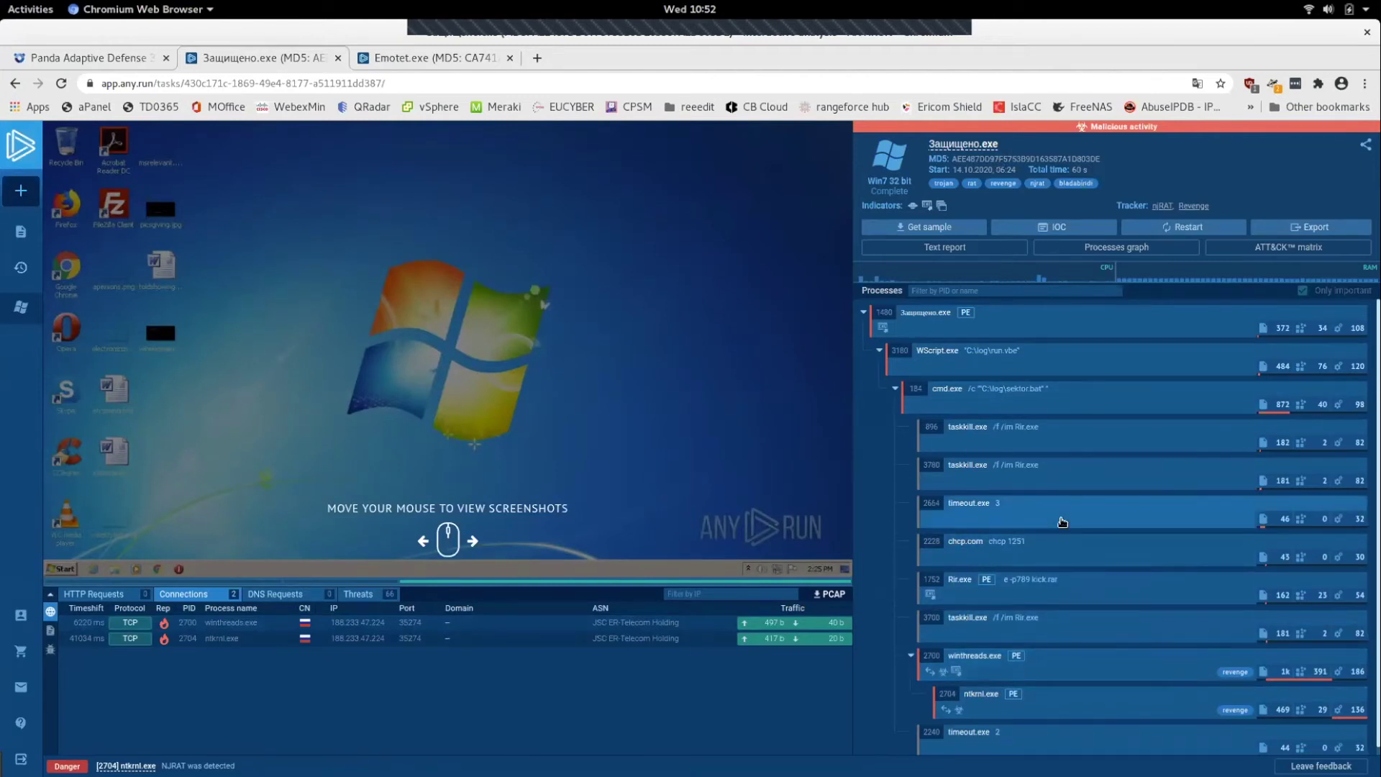
pyautogui.scroll(-1, 1065, 525)
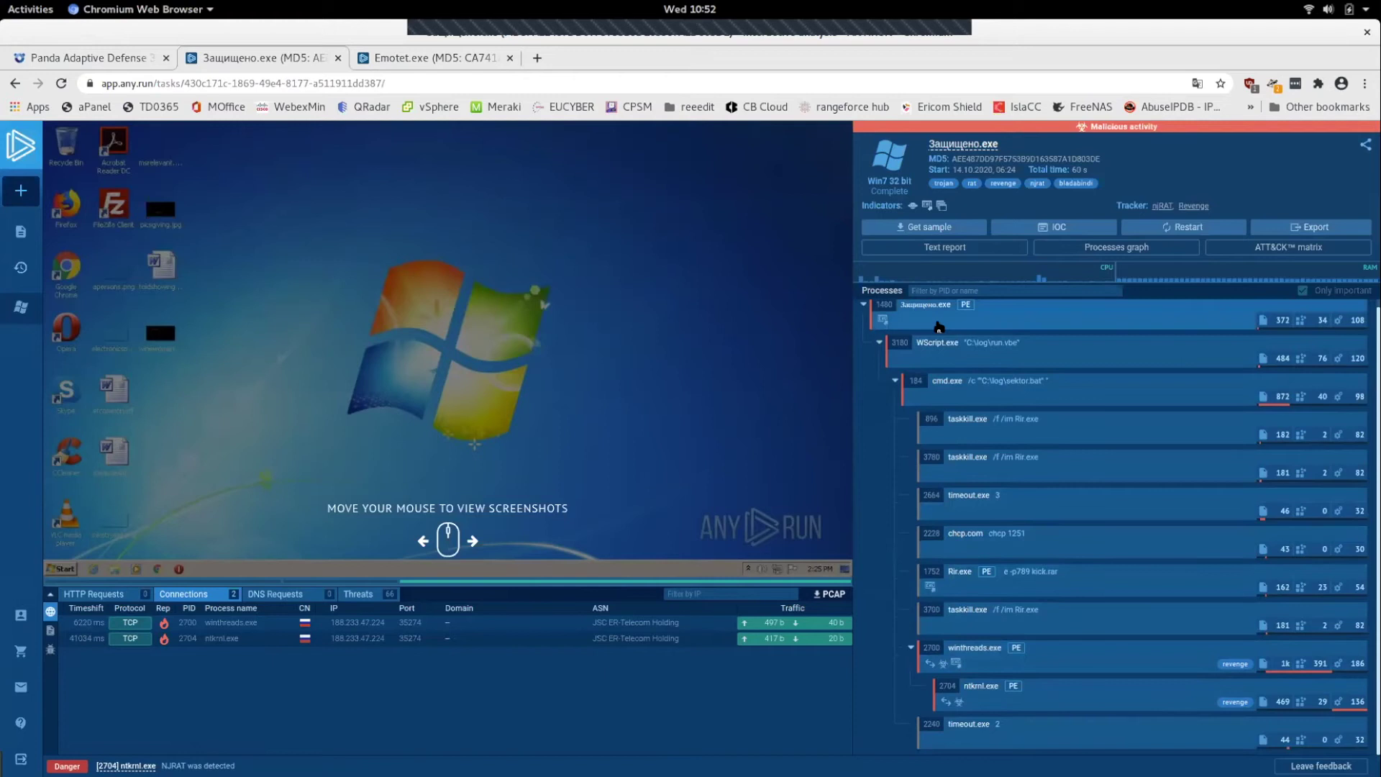
pyautogui.scroll(1, 937, 326)
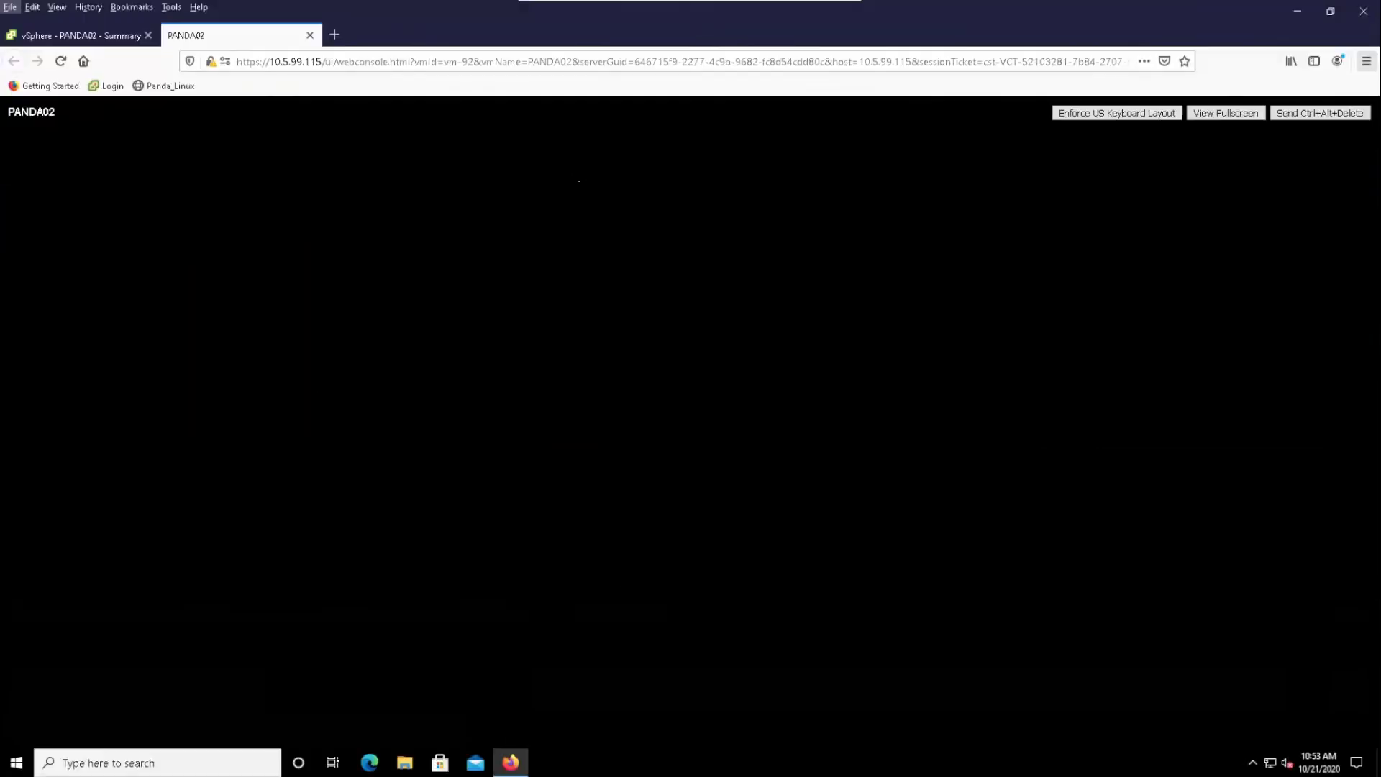
# Step: Sign in to the PANDA02 VM with the account password, retrying after two rejected attempts
pyautogui.click(585, 256)
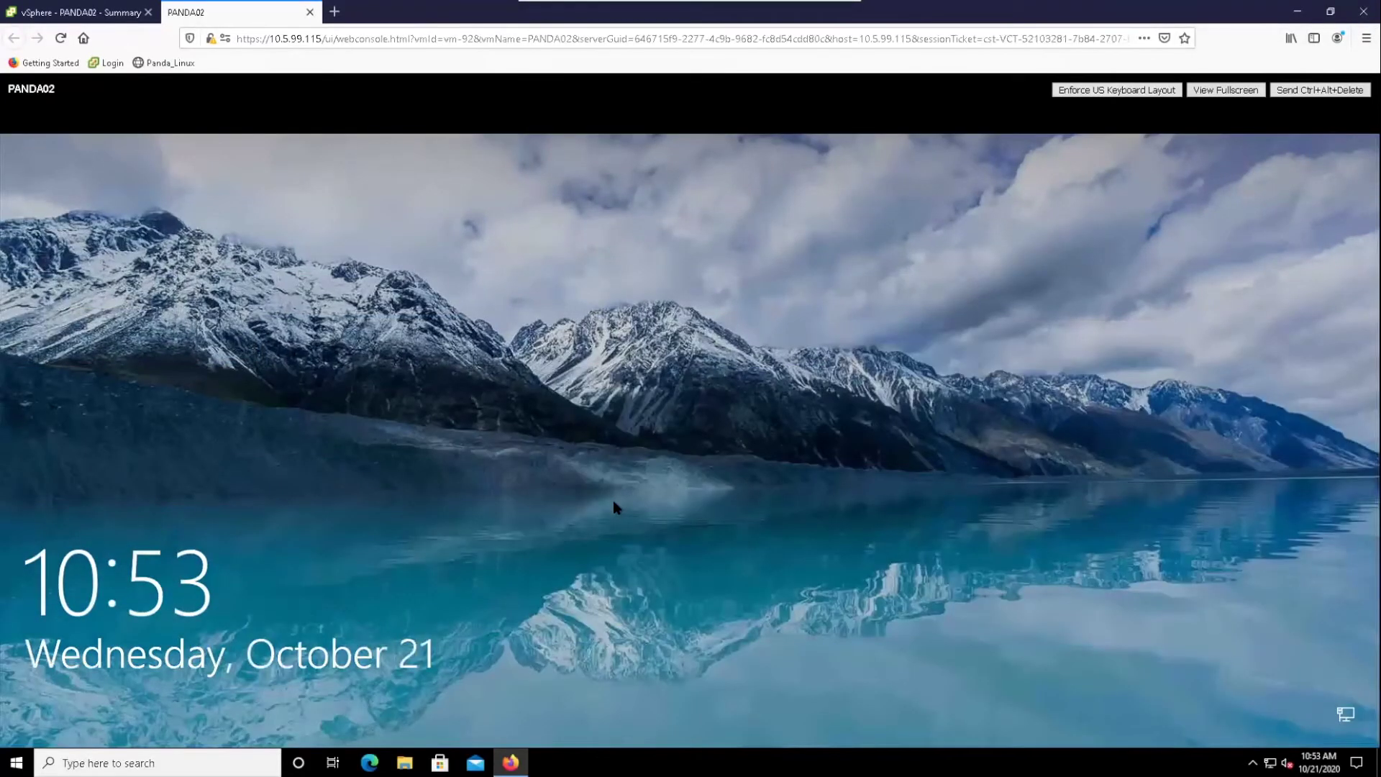
pyautogui.click(614, 502)
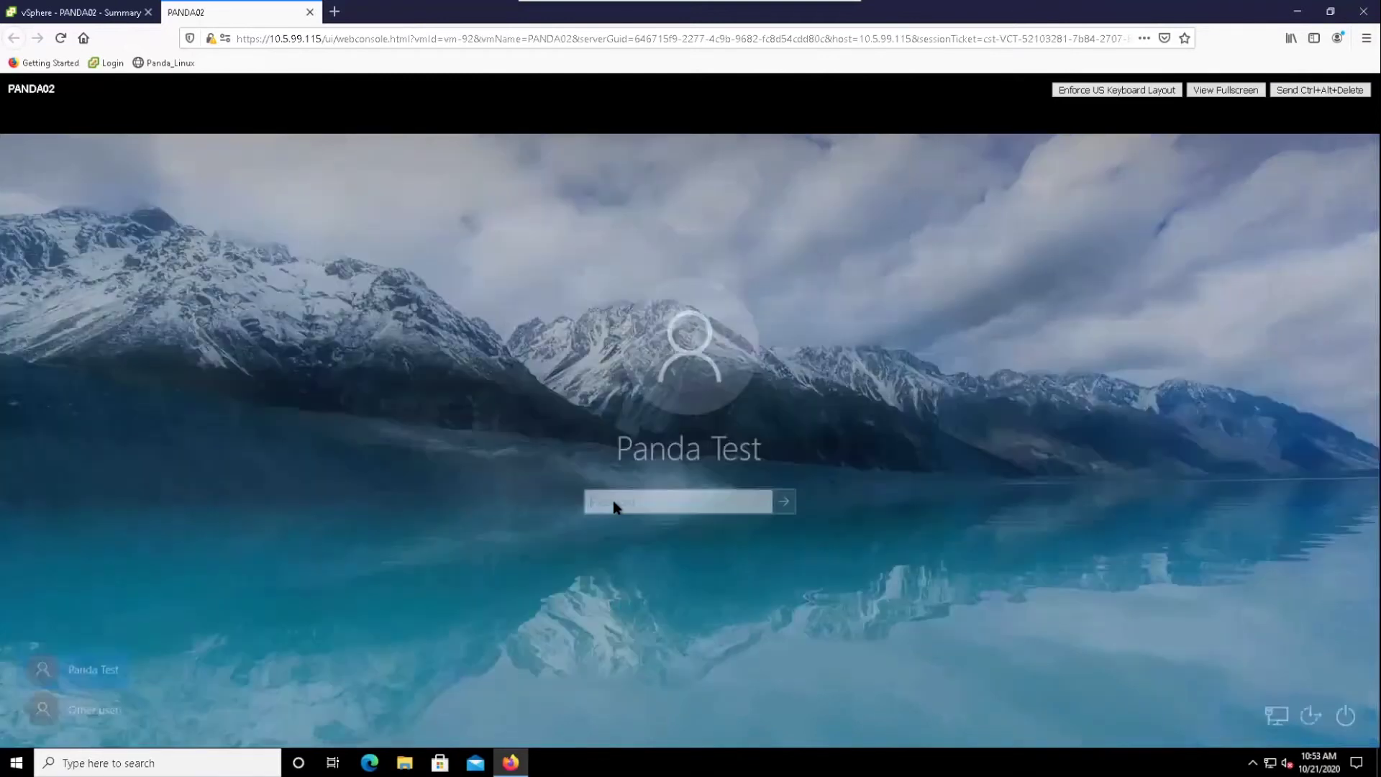
pyautogui.write('•••••••')
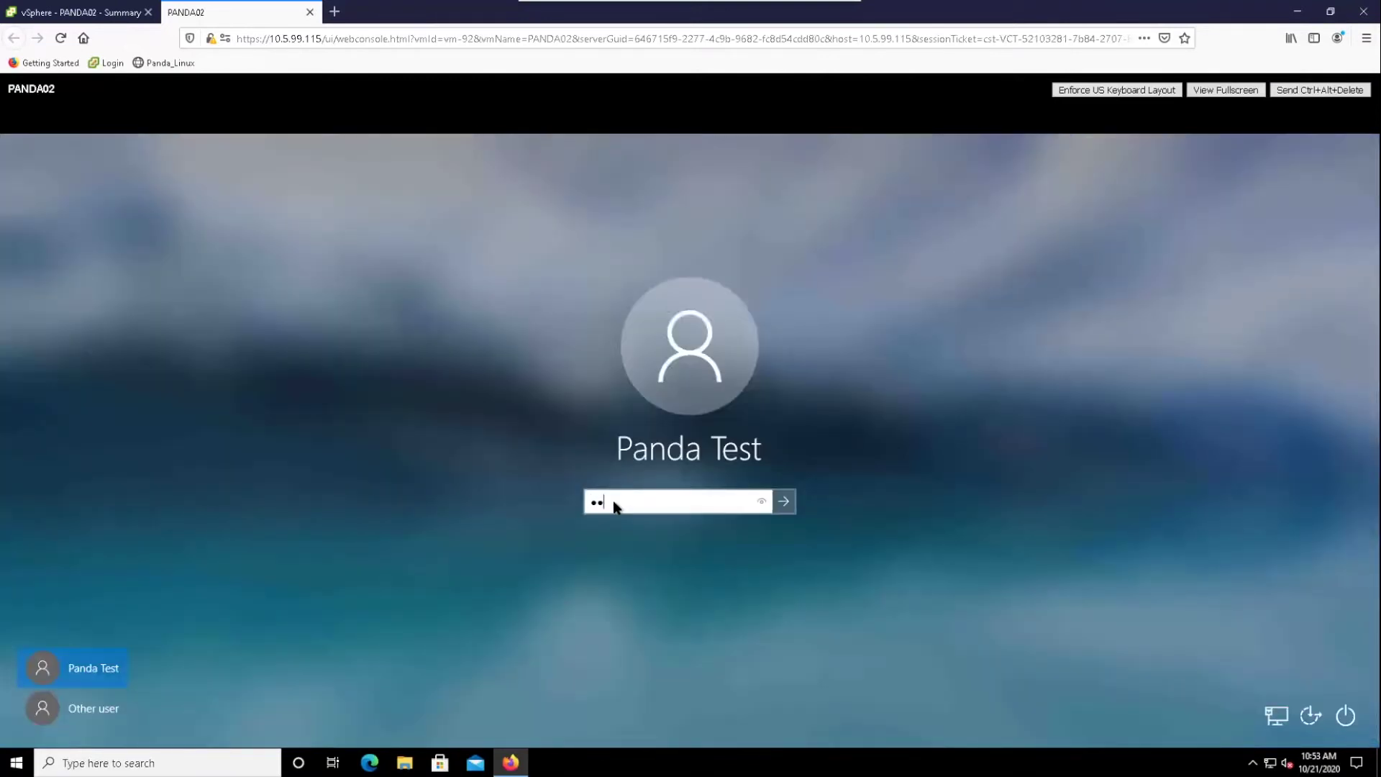
pyautogui.write('•••••')
pyautogui.press('Return')
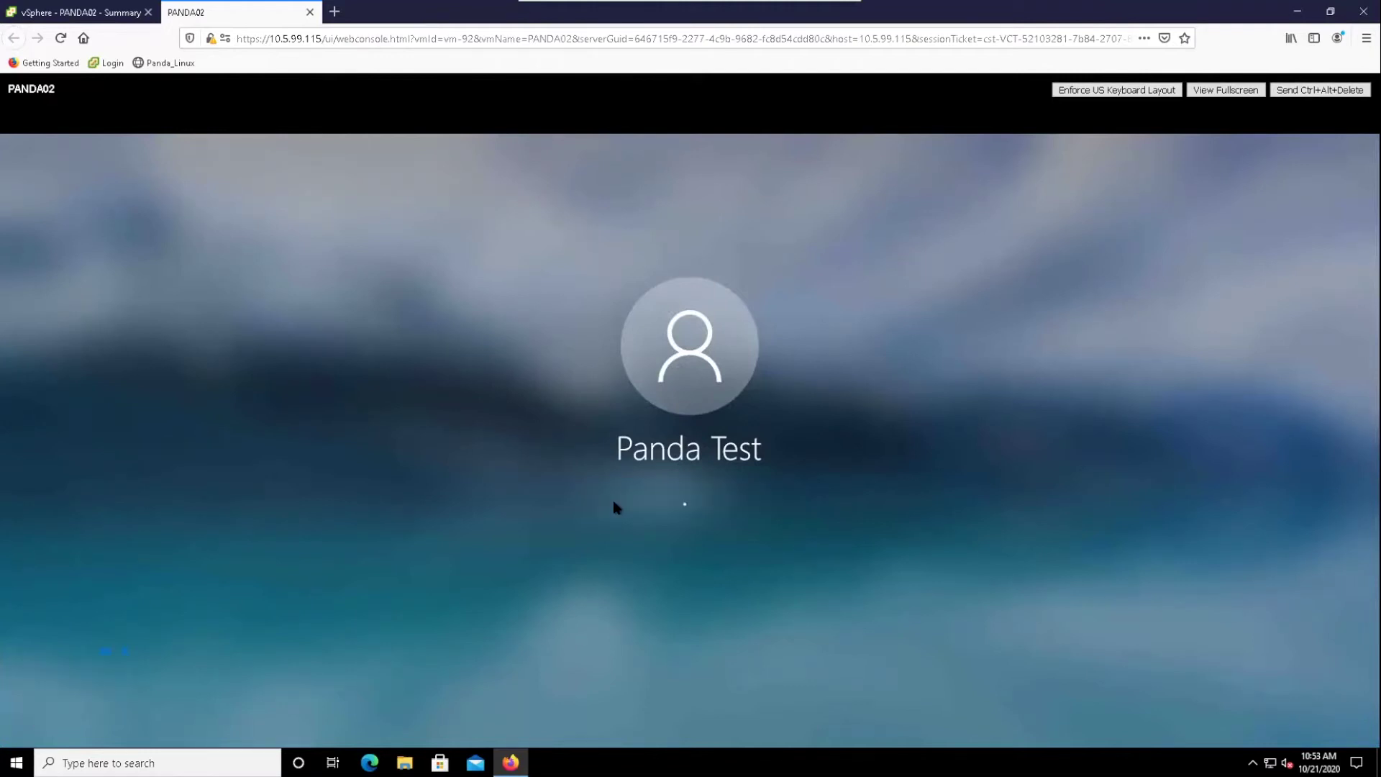
pyautogui.press('Return')
pyautogui.write('•••••••••••')
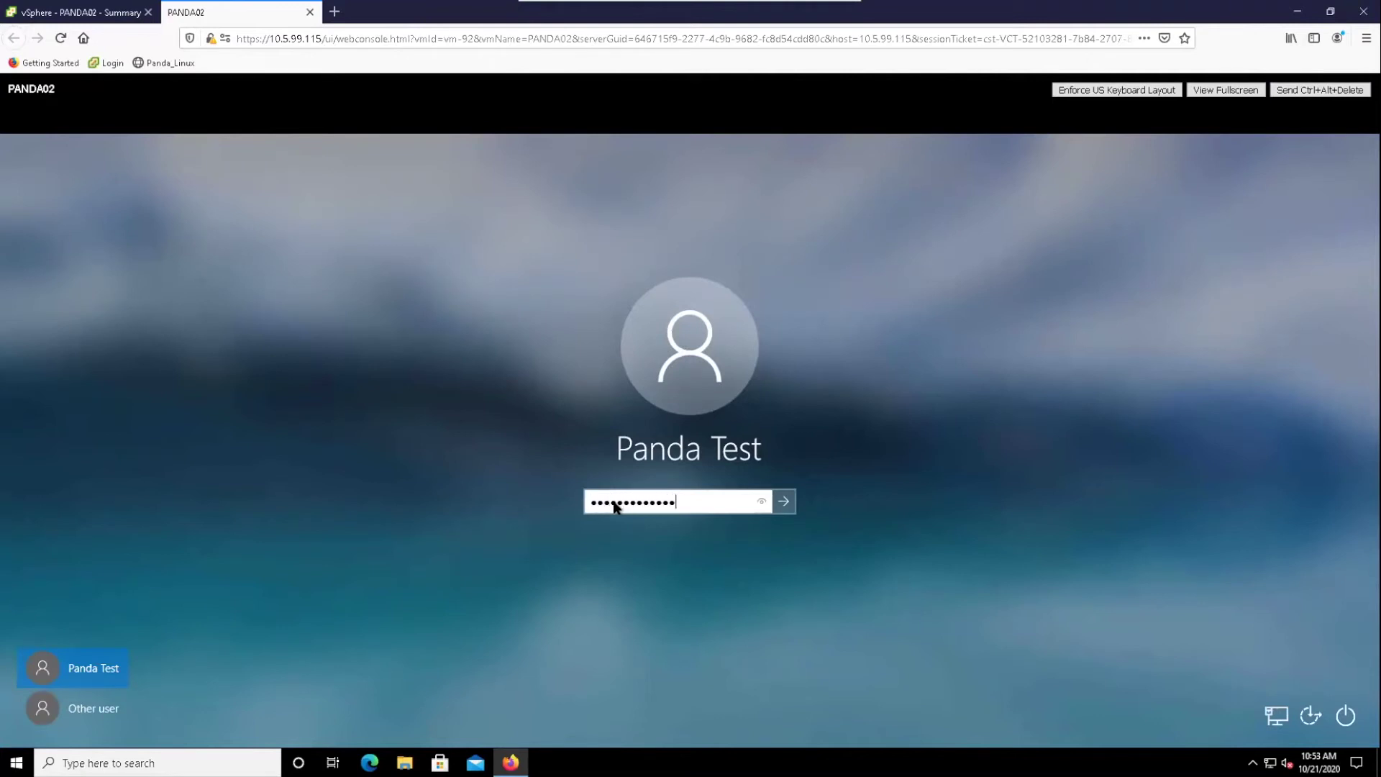
pyautogui.press('Return')
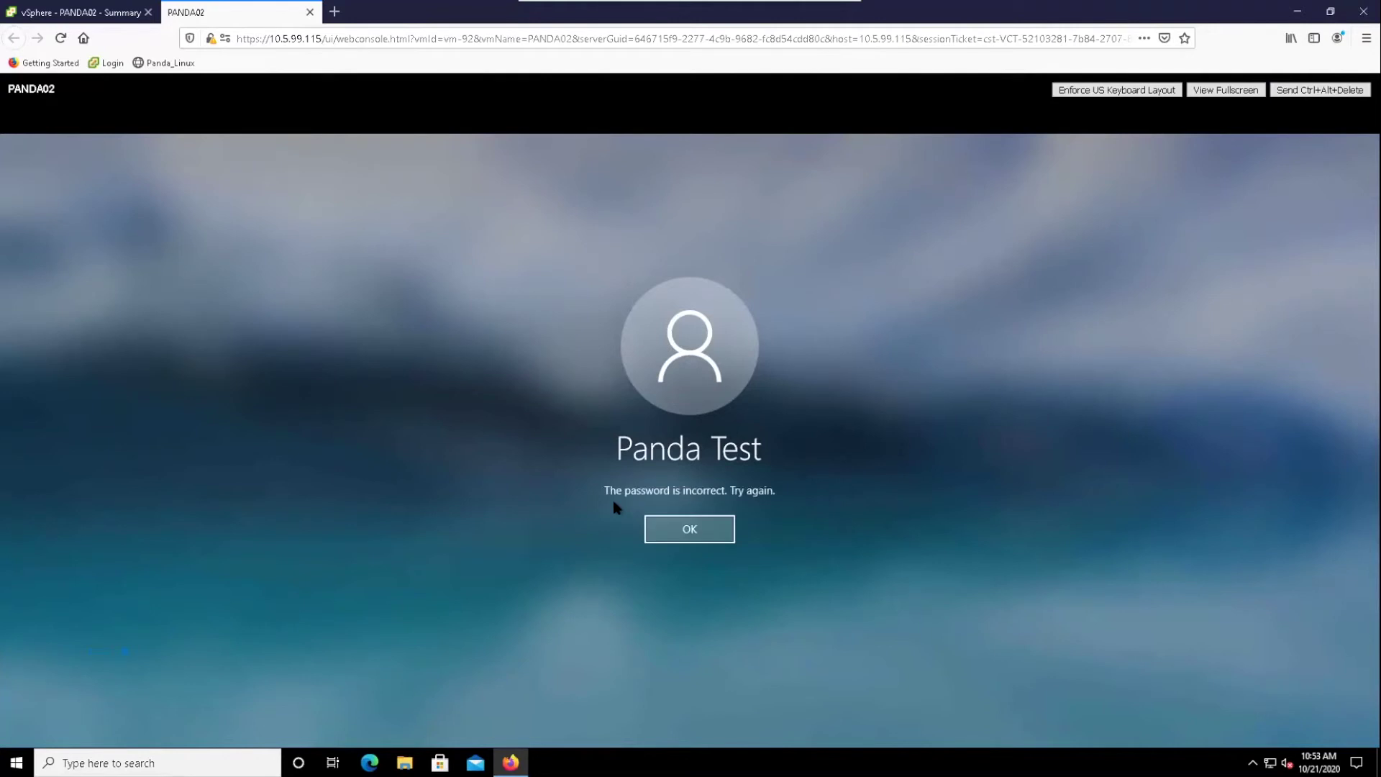
pyautogui.click(674, 526)
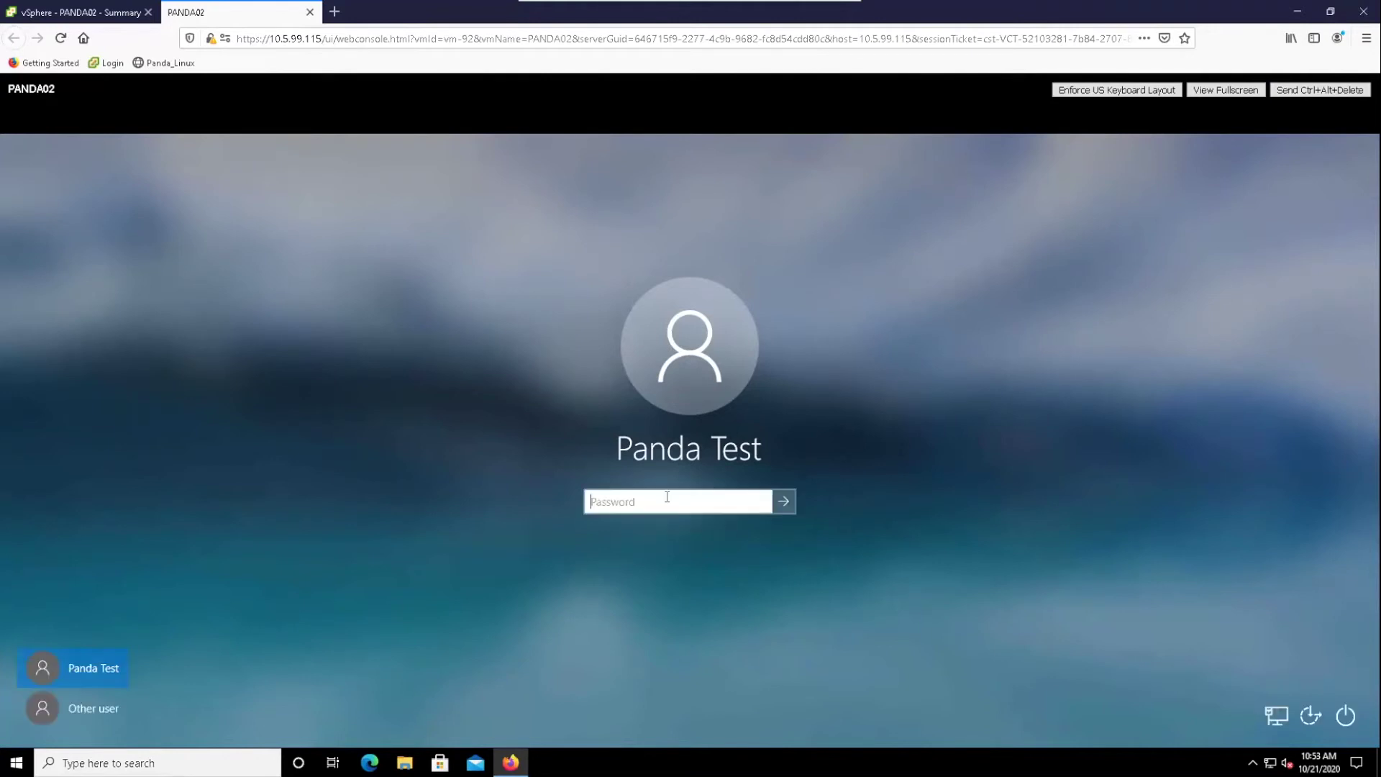
pyautogui.write('•••••••••••••')
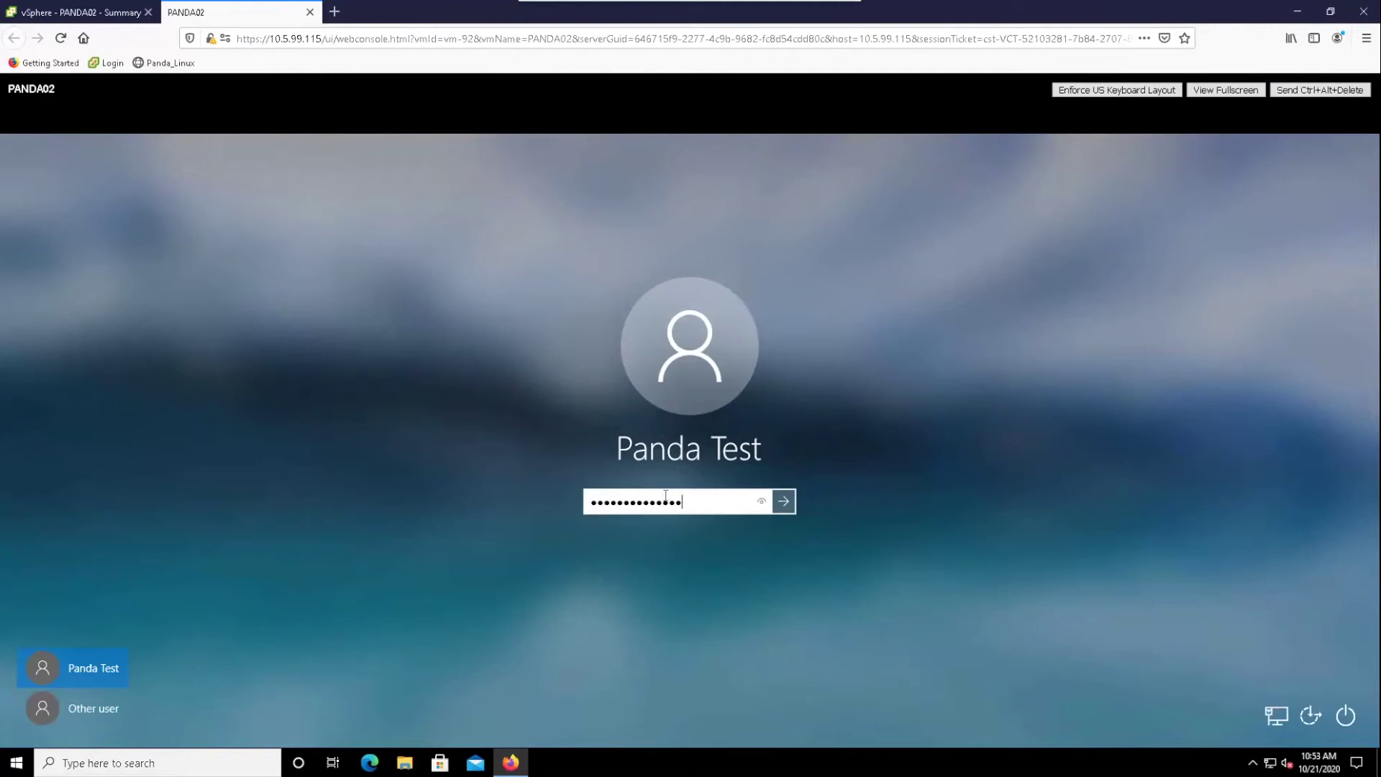
pyautogui.press('Return')
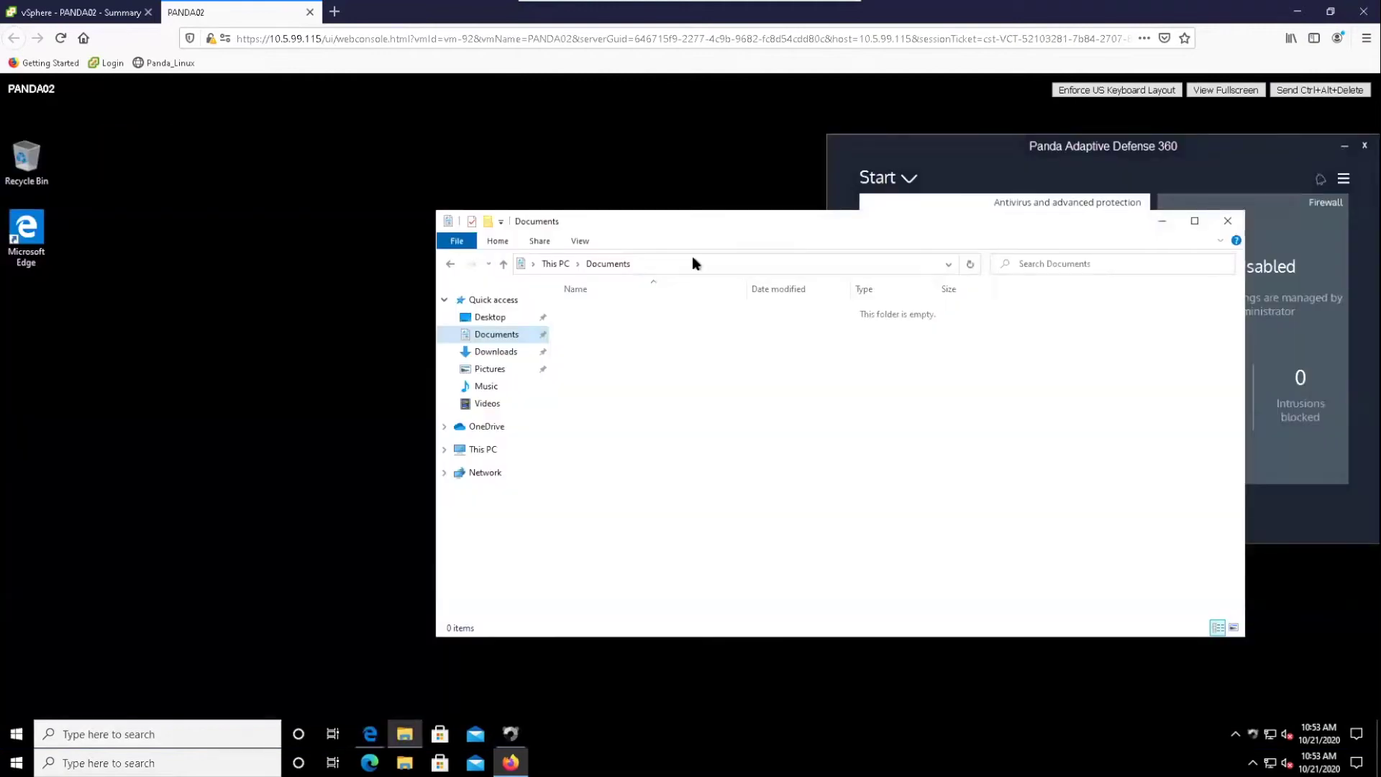
# Step: Move File Explorer to the left side and open the empty Downloads folder
pyautogui.moveTo(682, 232); pyautogui.dragTo(312, 189)
pyautogui.click(113, 310)
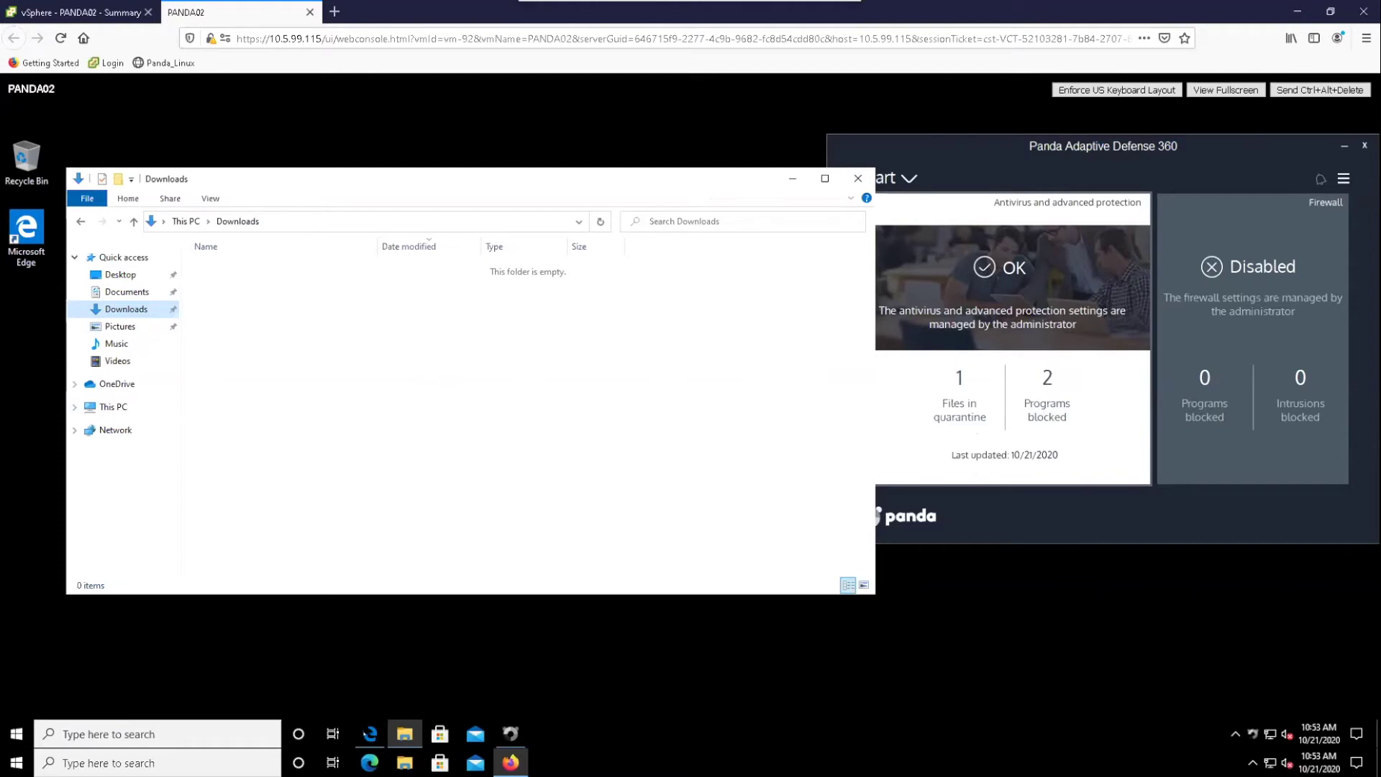
pyautogui.moveTo(370, 733)
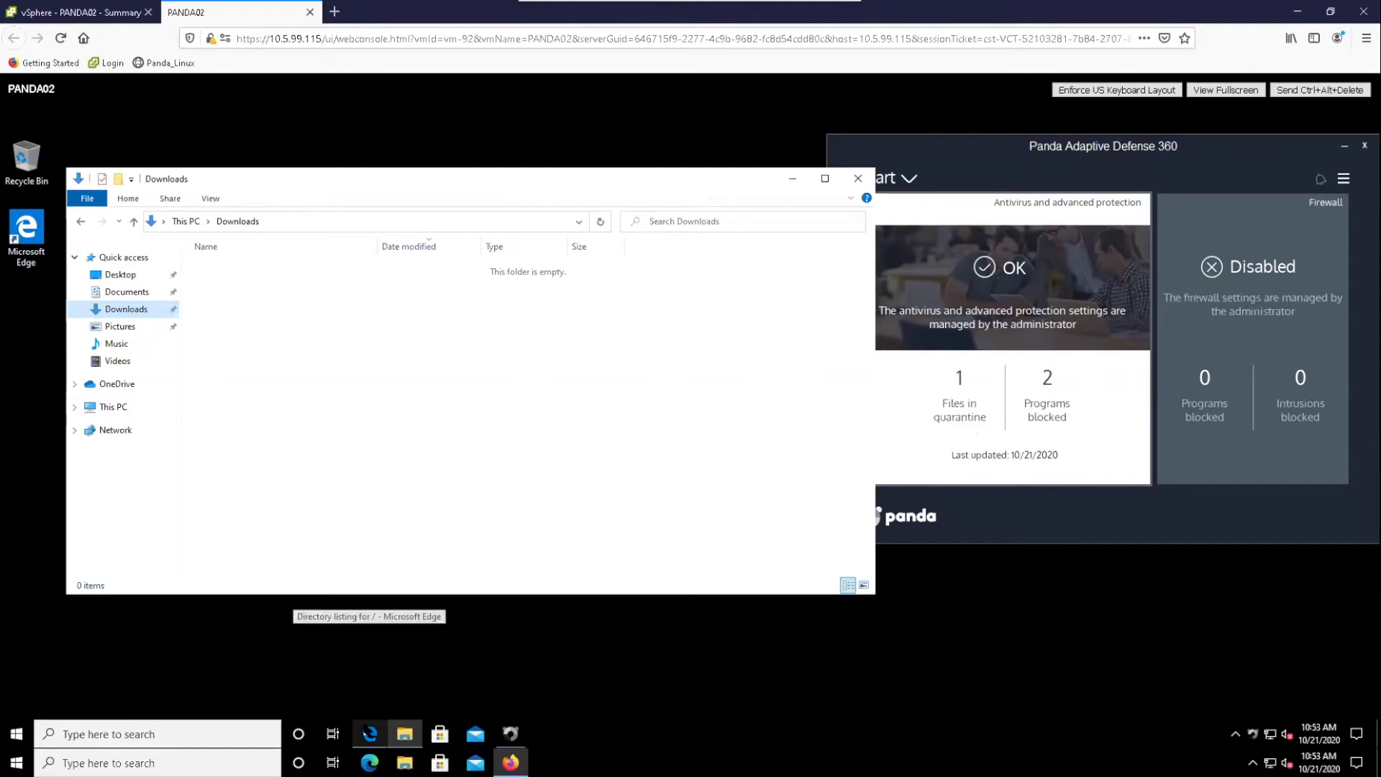
pyautogui.hotkey('alt', 'Tab')
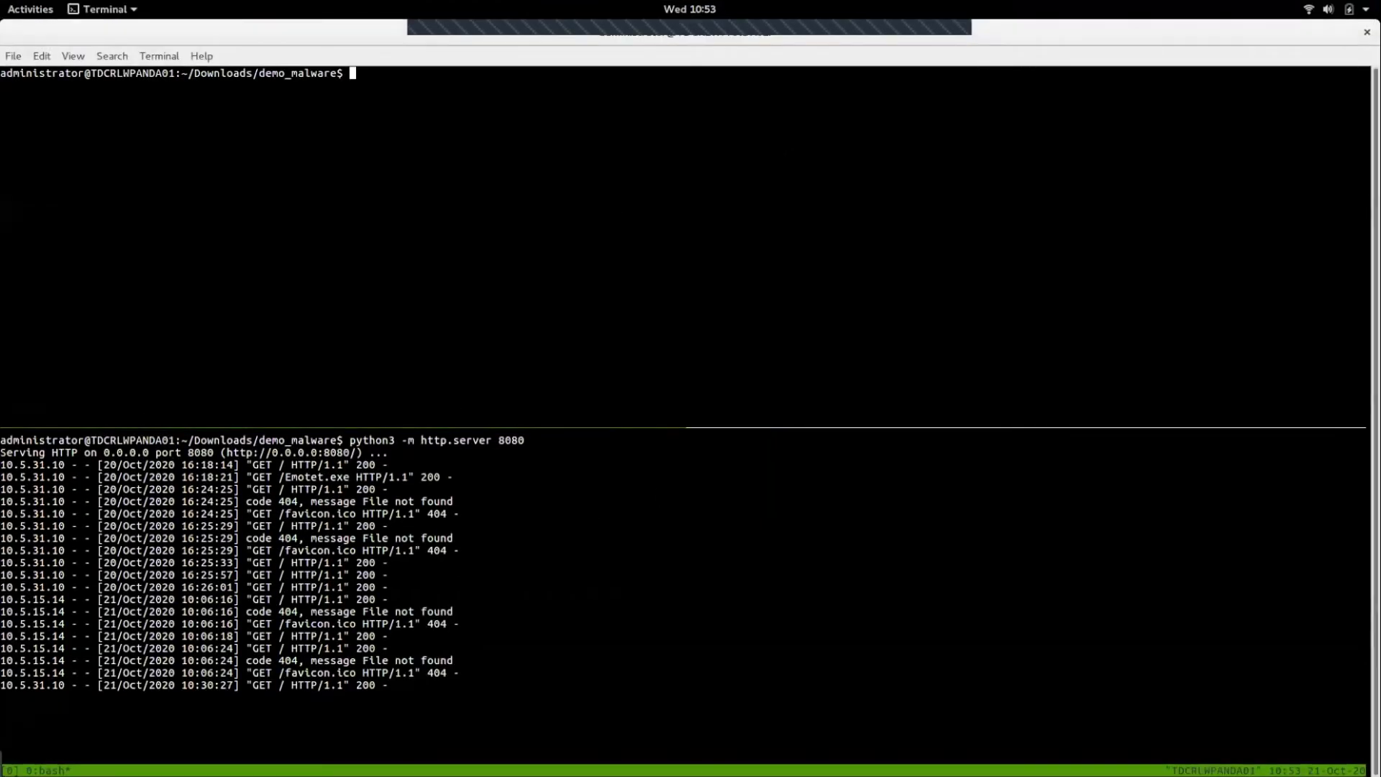
# Step: List the demo_malware folder with ls to show the six malware samples
pyautogui.write('ls')
pyautogui.press('Return')
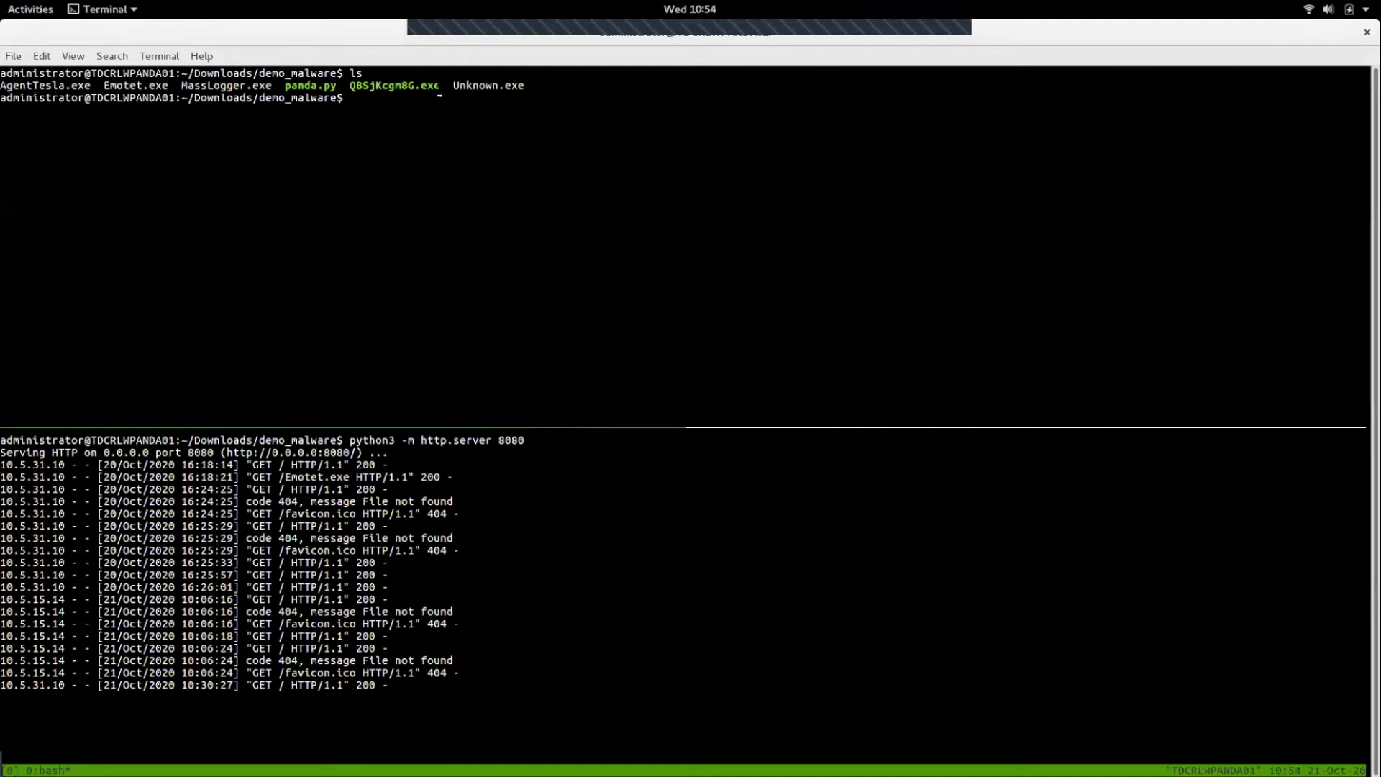
pyautogui.hotkey('alt', 'Tab')
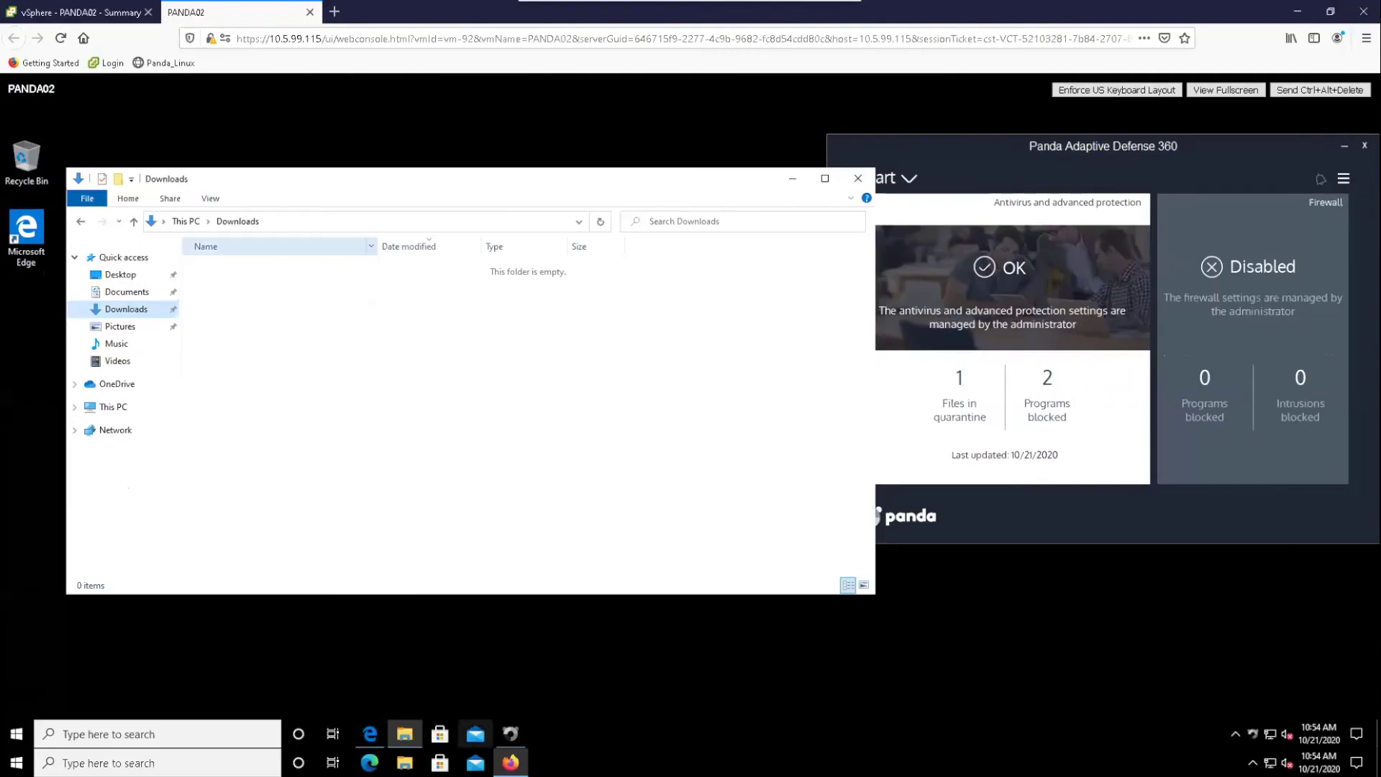
# Step: Download and save Unknown.exe from the directory listing in Edge
pyautogui.click(368, 733)
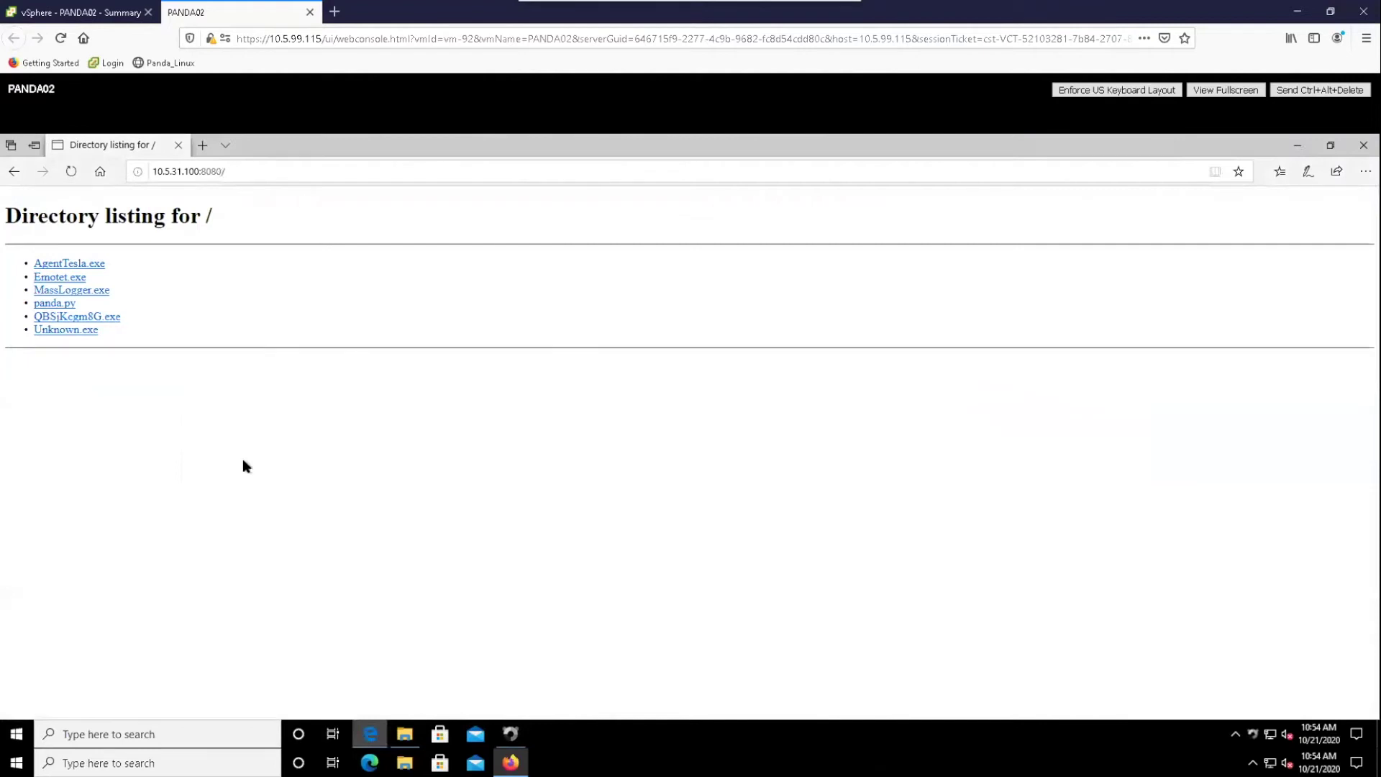
pyautogui.click(68, 331)
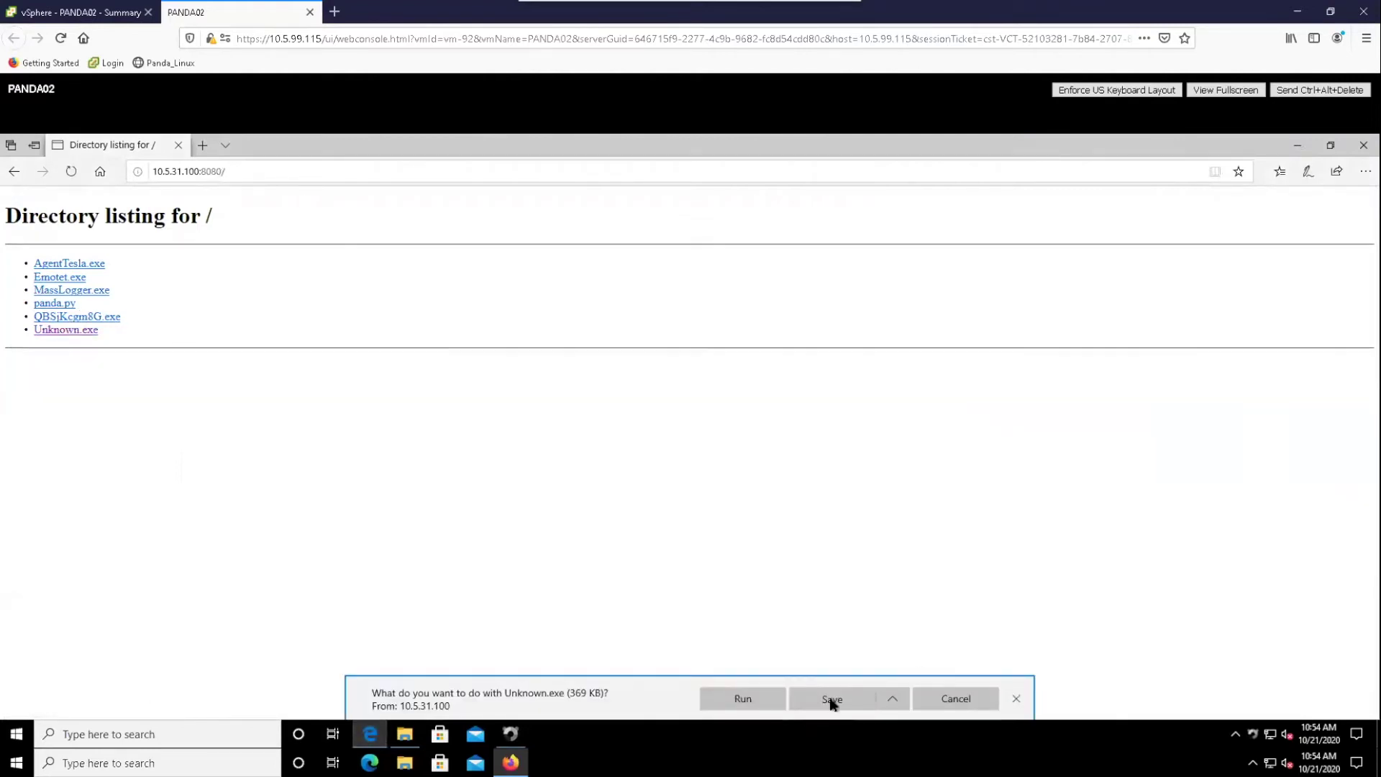
pyautogui.click(804, 704)
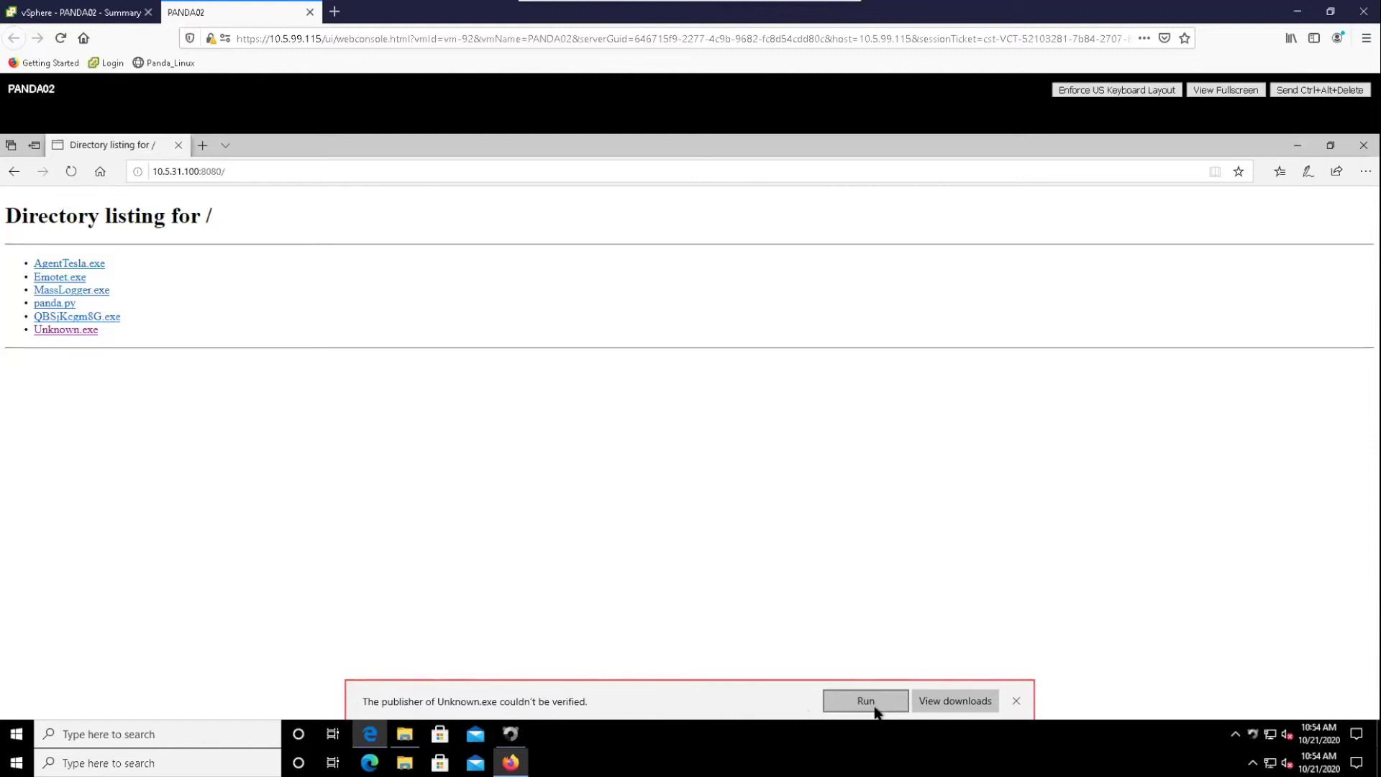
# Step: Run Unknown.exe from Downloads past the warning and view Panda's 'Untrusted program blocked' notice
pyautogui.click(946, 701)
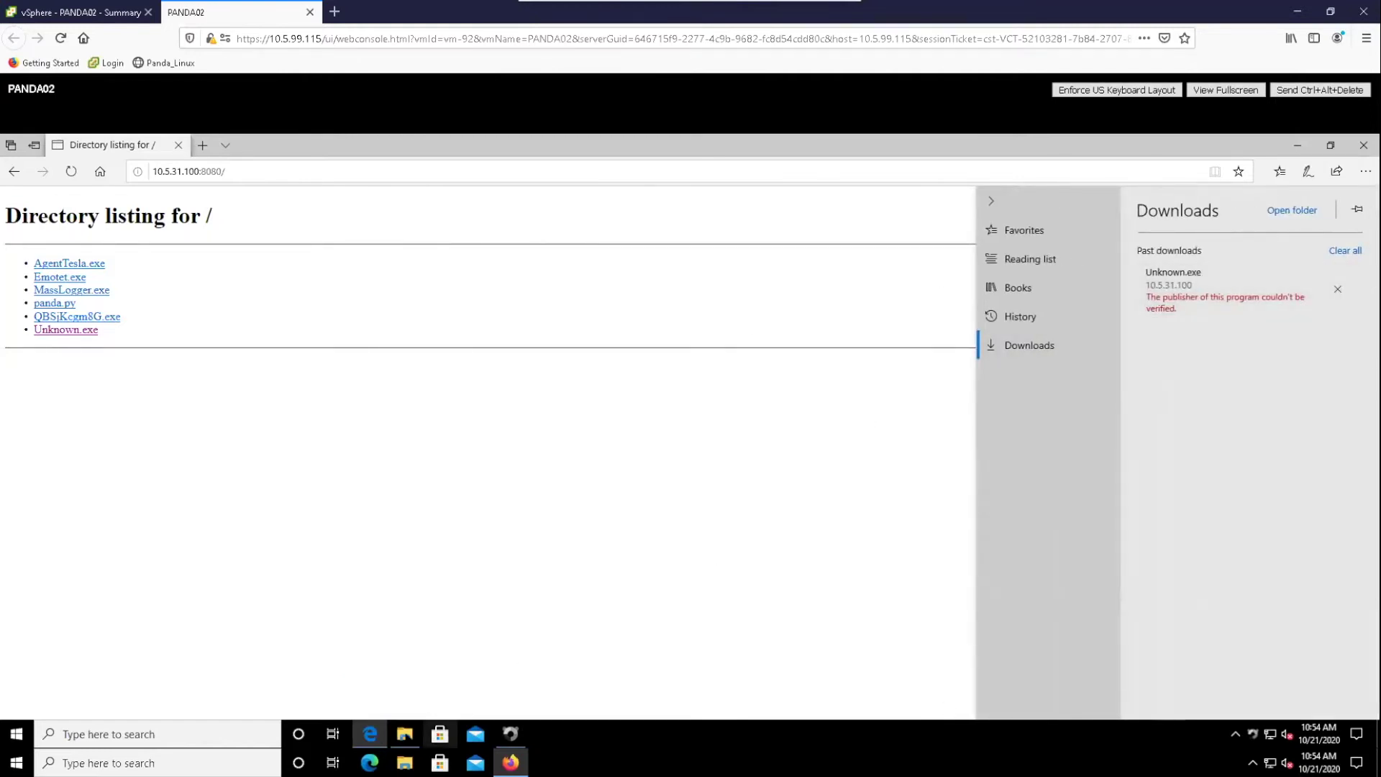
pyautogui.click(404, 734)
pyautogui.doubleClick(219, 288)
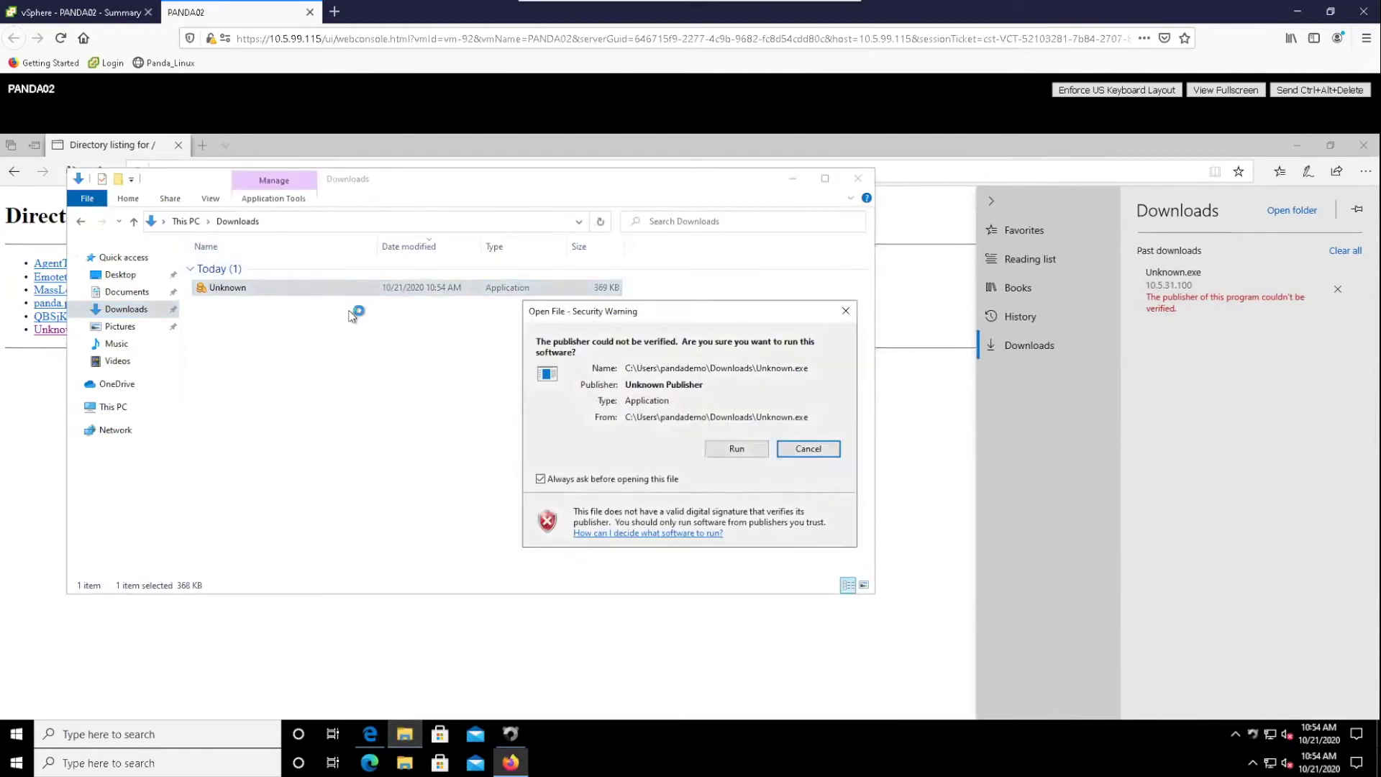
pyautogui.click(720, 448)
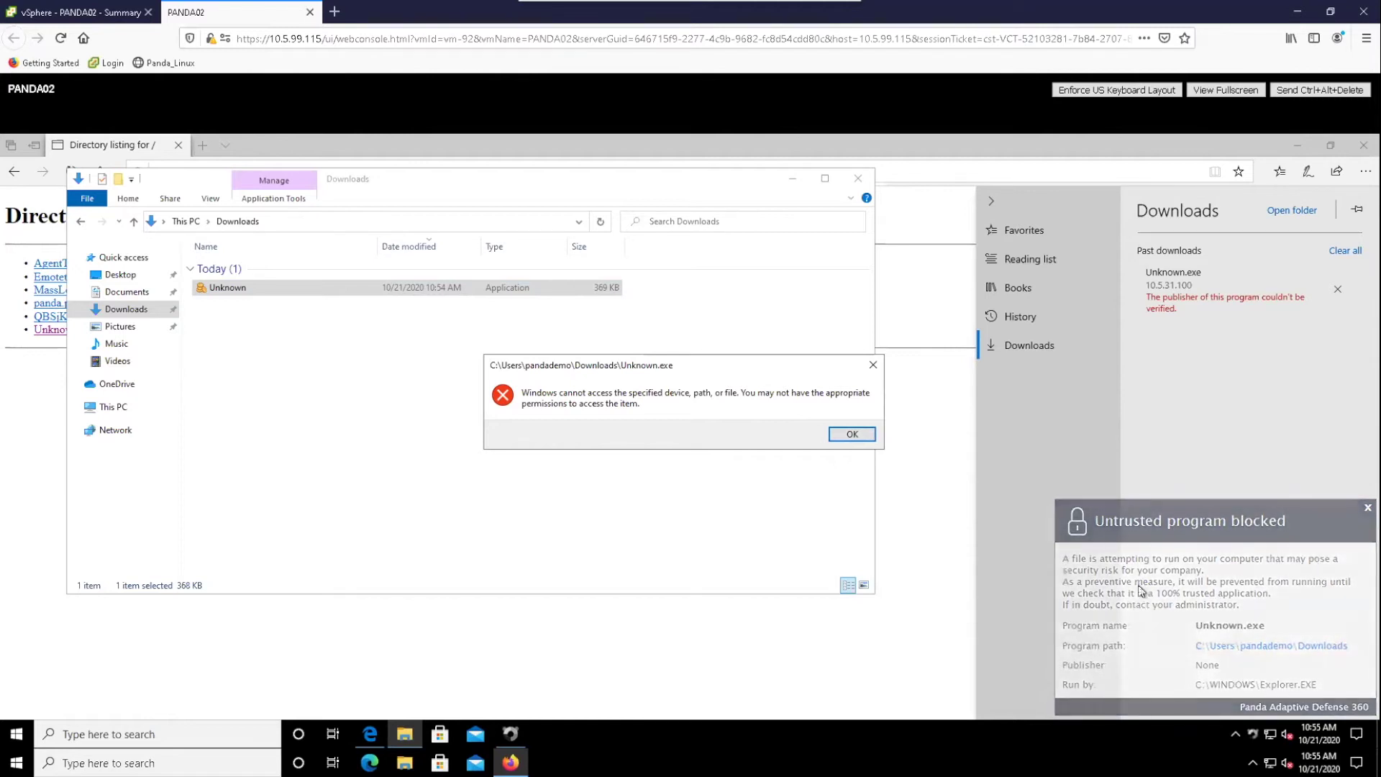
pyautogui.click(1164, 598)
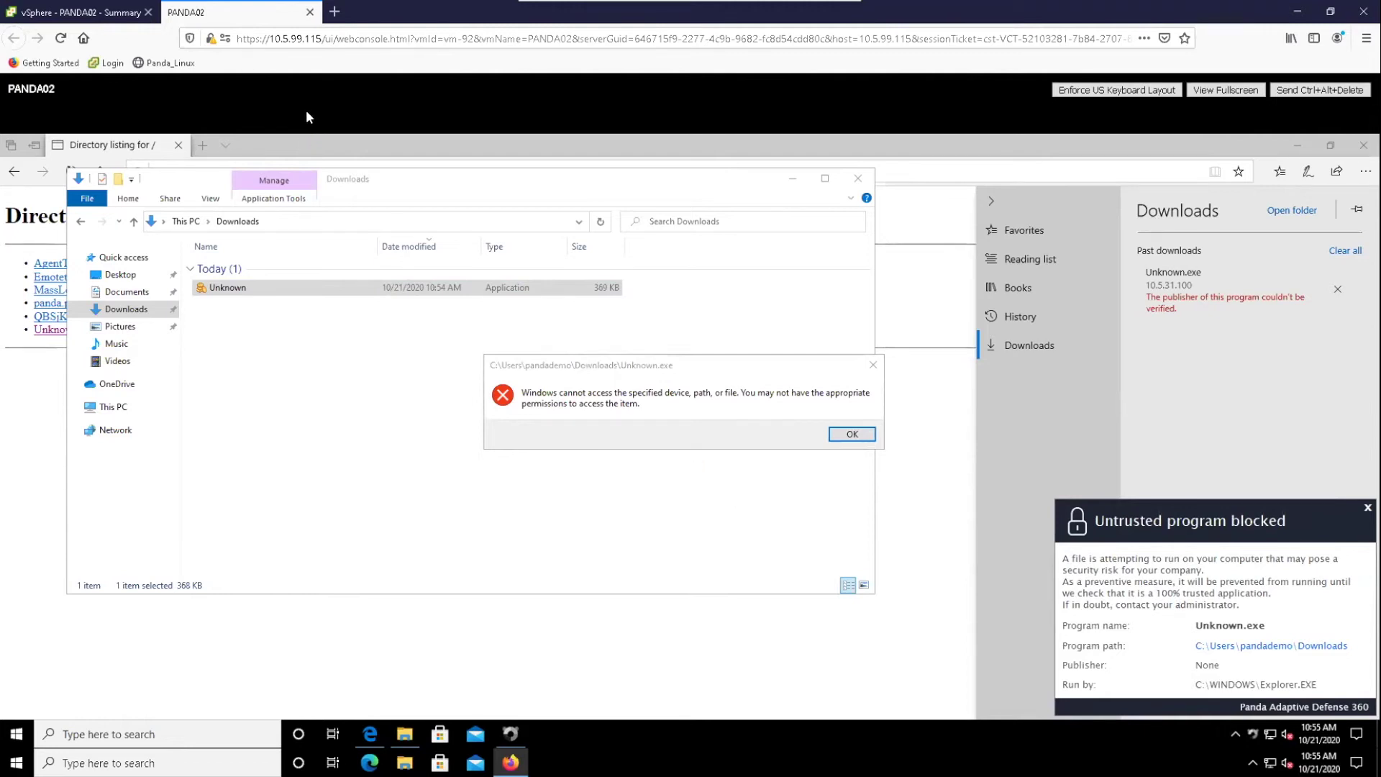
pyautogui.hotkey('ctrl', 'alt', 'Up')
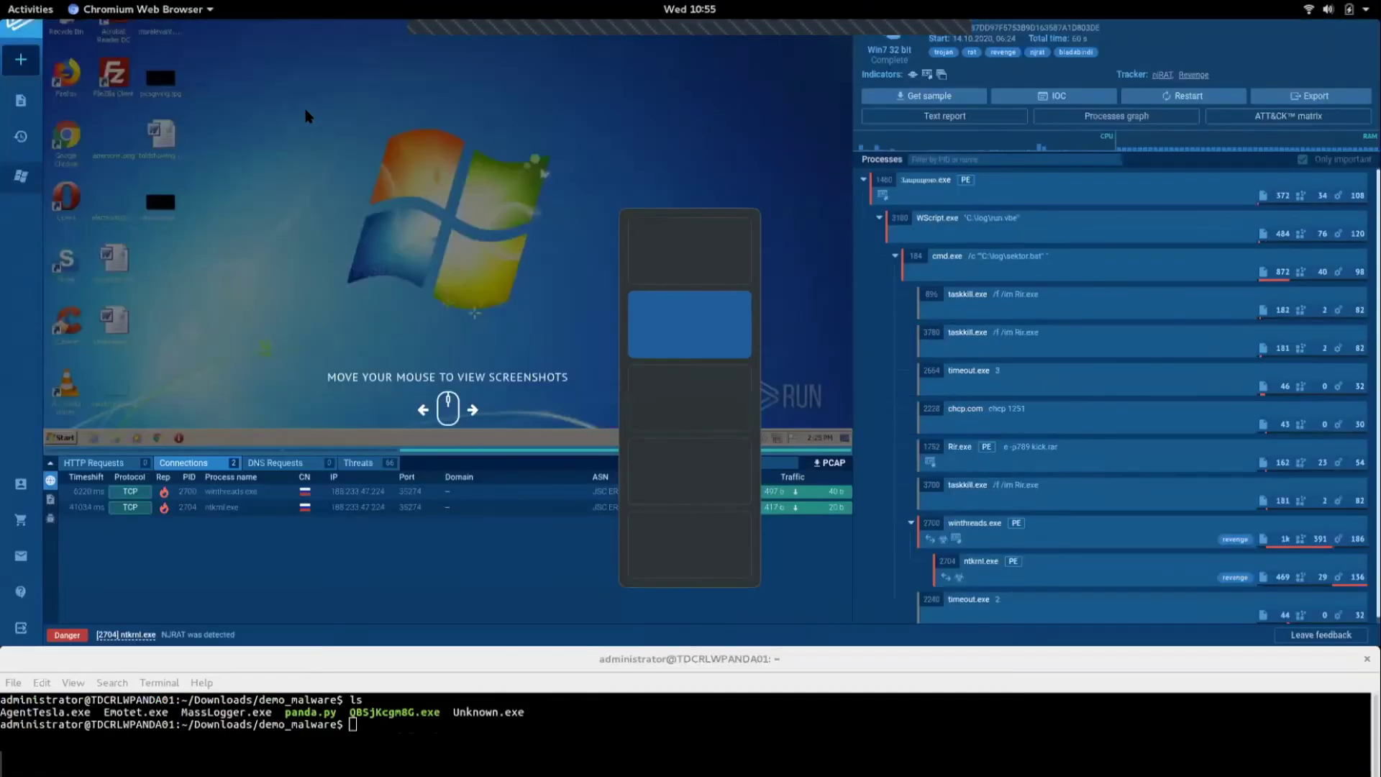
# Step: Examine the Защищено.exe NjRAT process tree by repeatedly expanding and collapsing its child processes
pyautogui.click(405, 60)
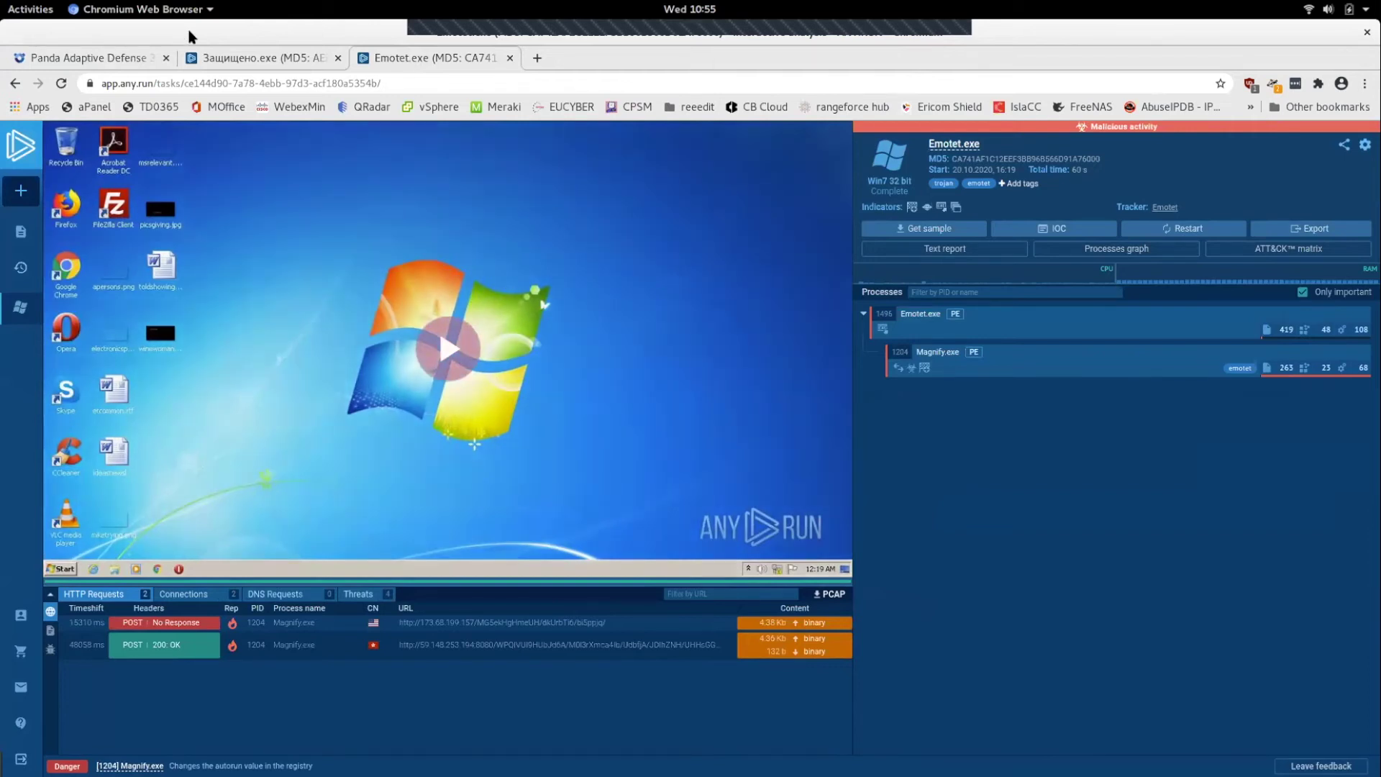
pyautogui.click(237, 58)
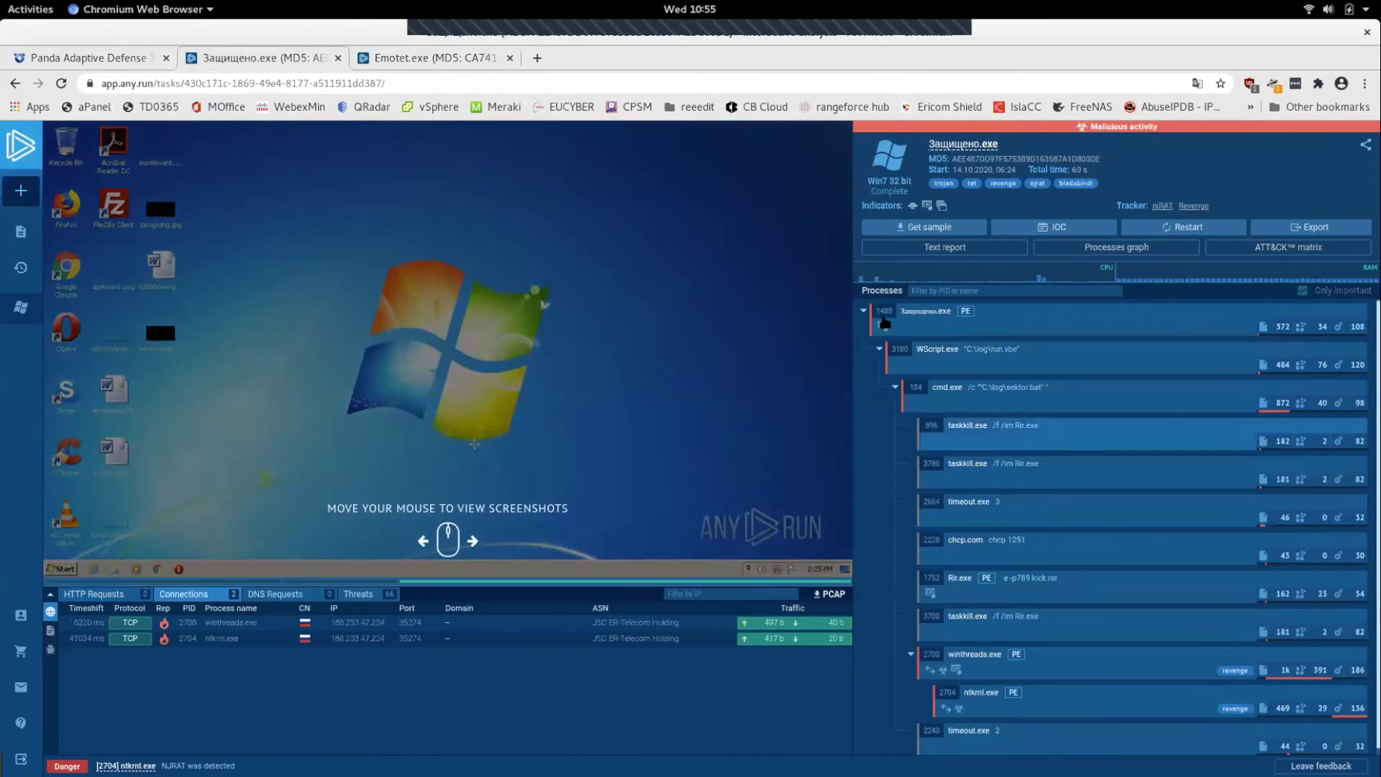
pyautogui.click(941, 327)
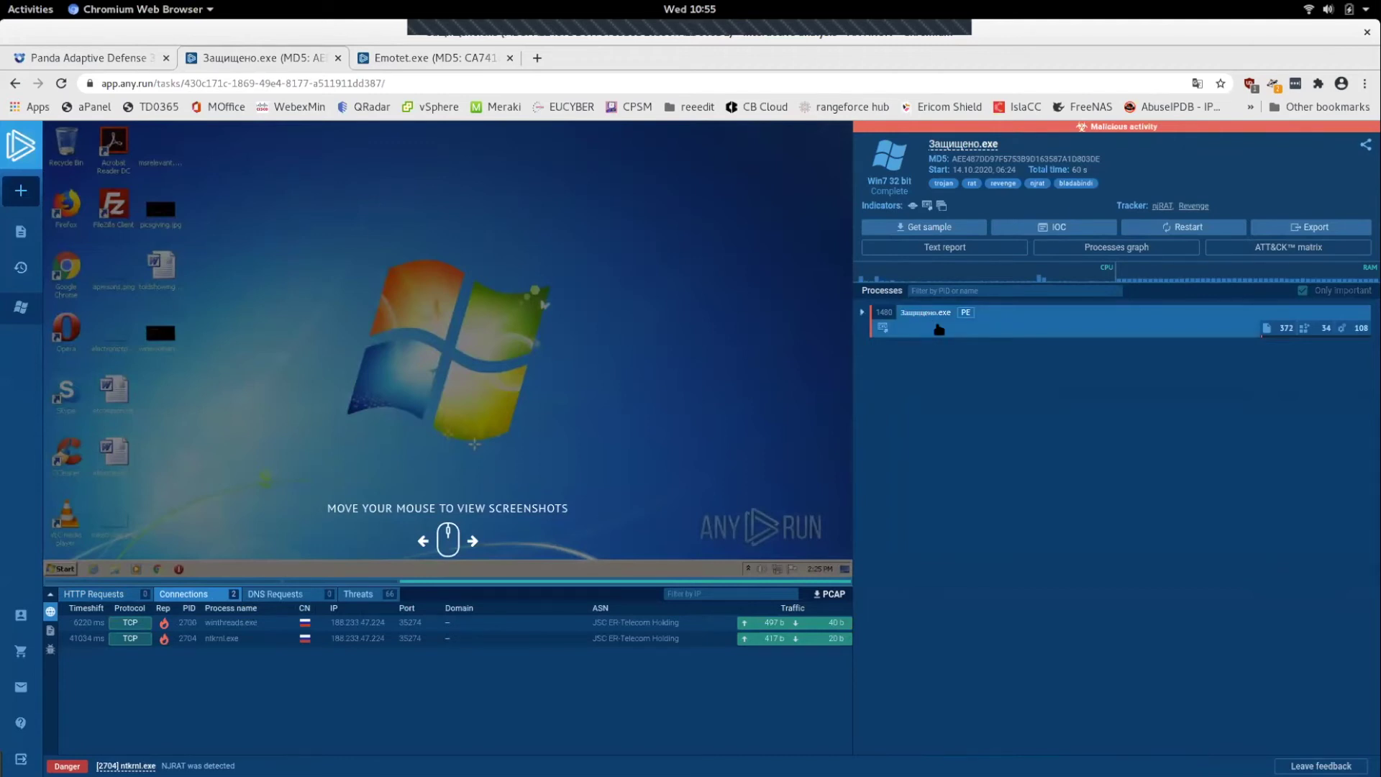
pyautogui.click(862, 313)
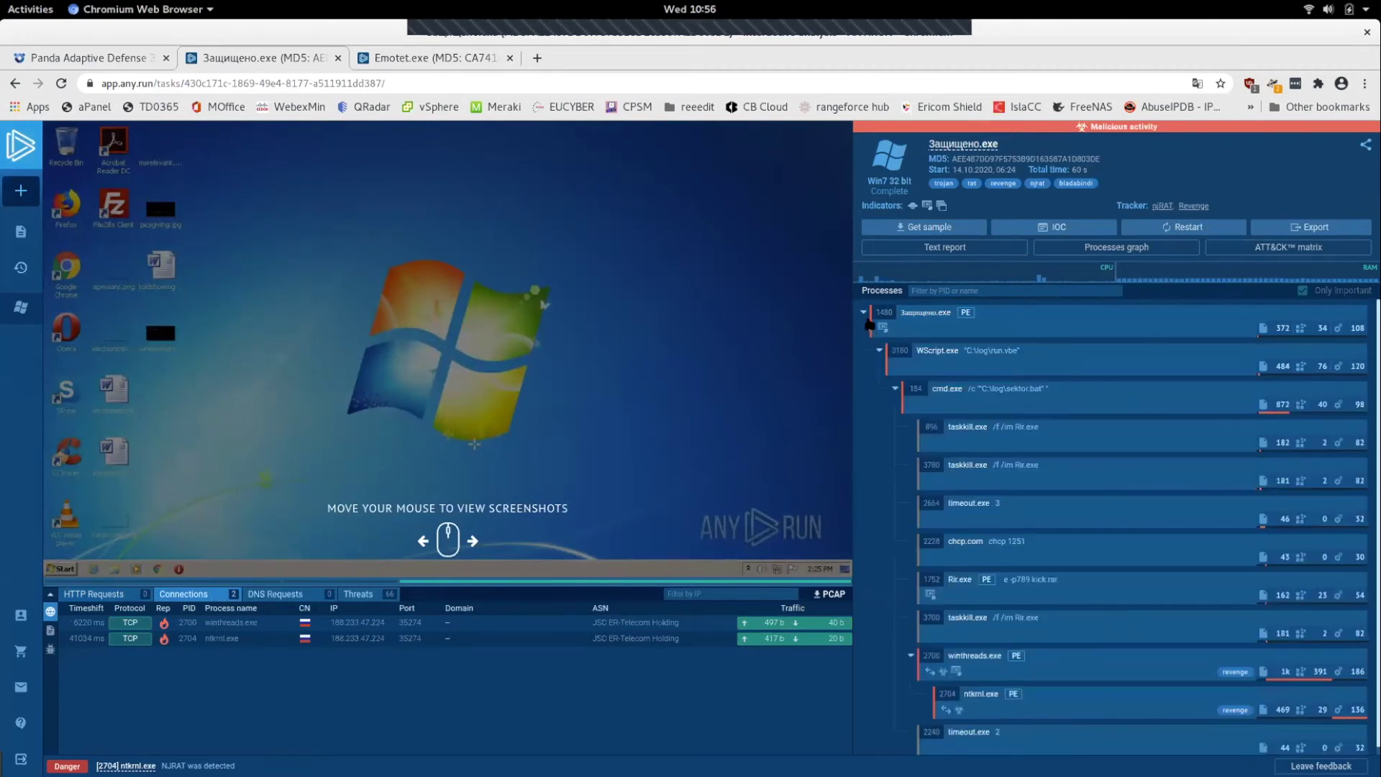
pyautogui.click(862, 313)
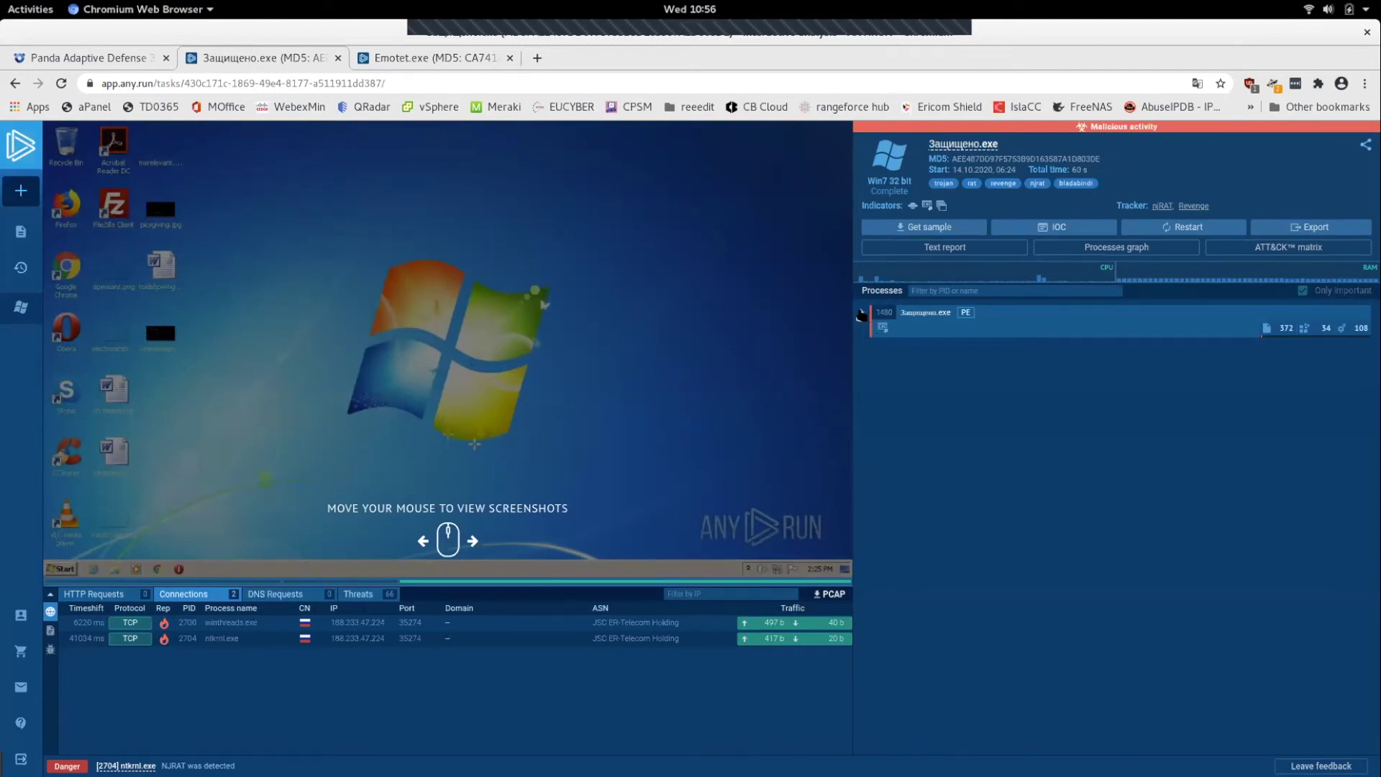
pyautogui.click(862, 314)
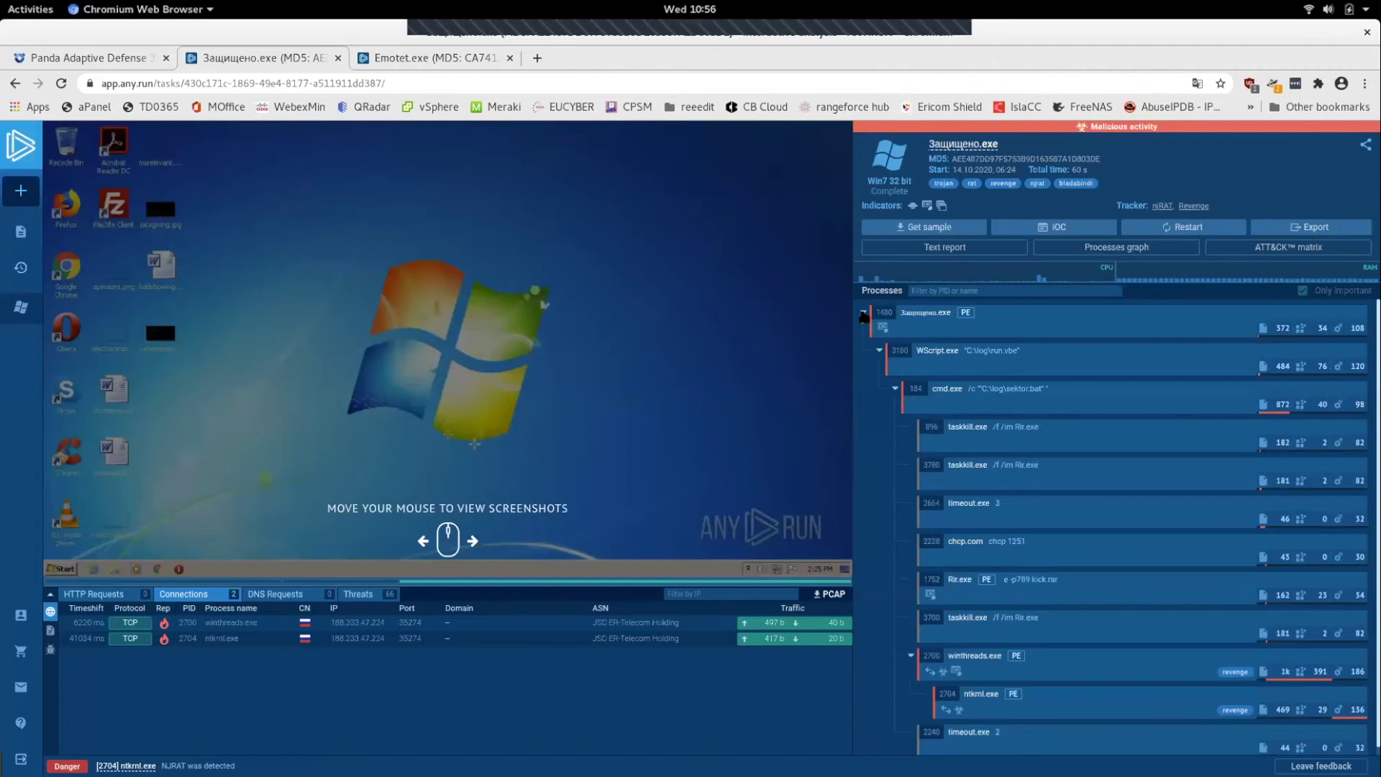
pyautogui.click(862, 313)
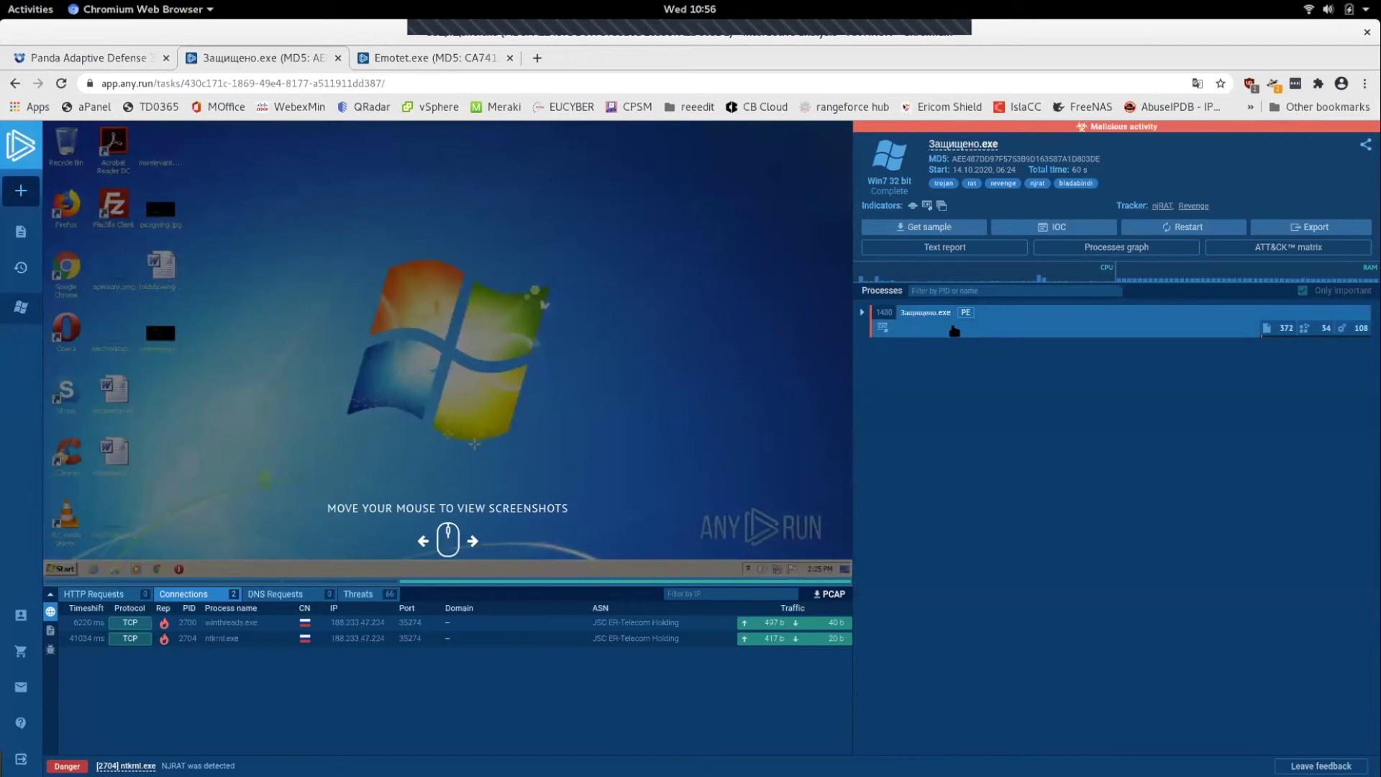
pyautogui.click(862, 313)
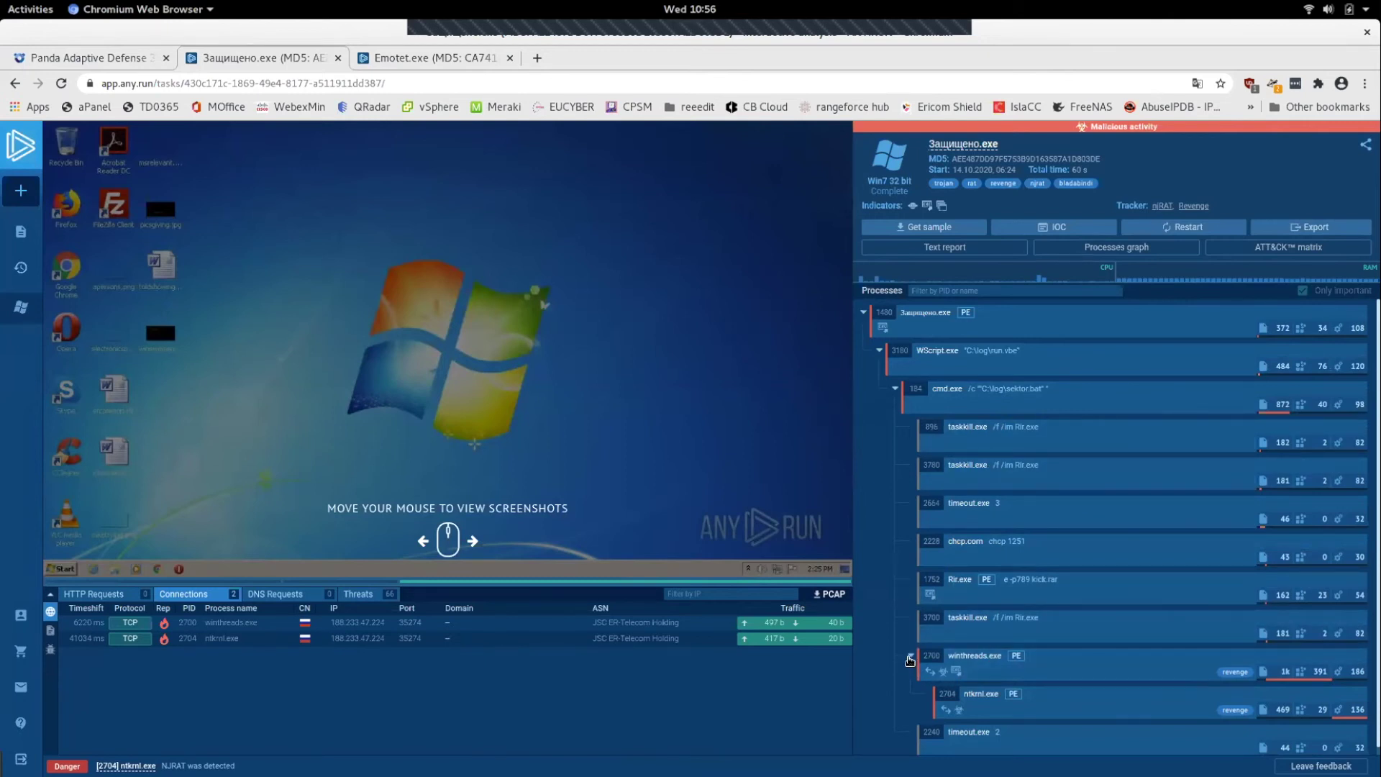
pyautogui.click(864, 315)
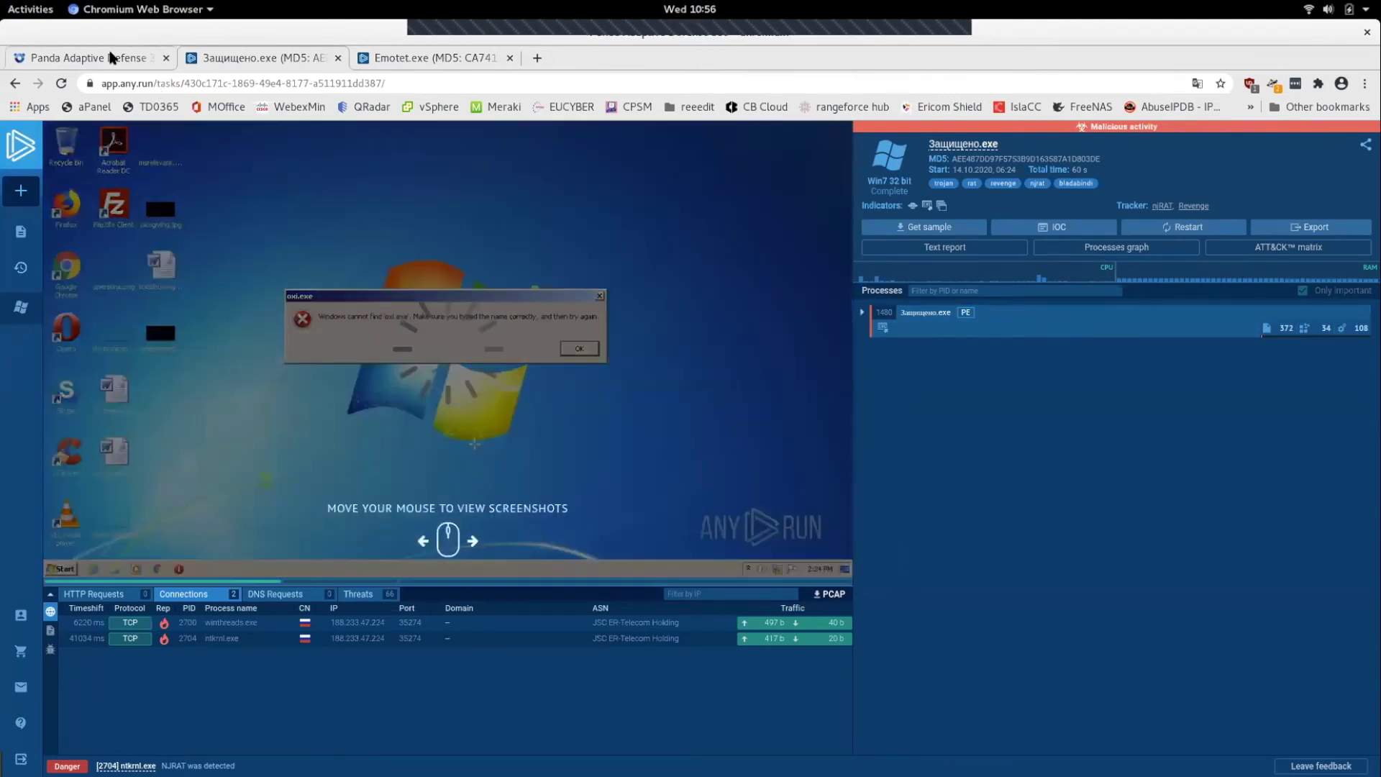
pyautogui.click(111, 58)
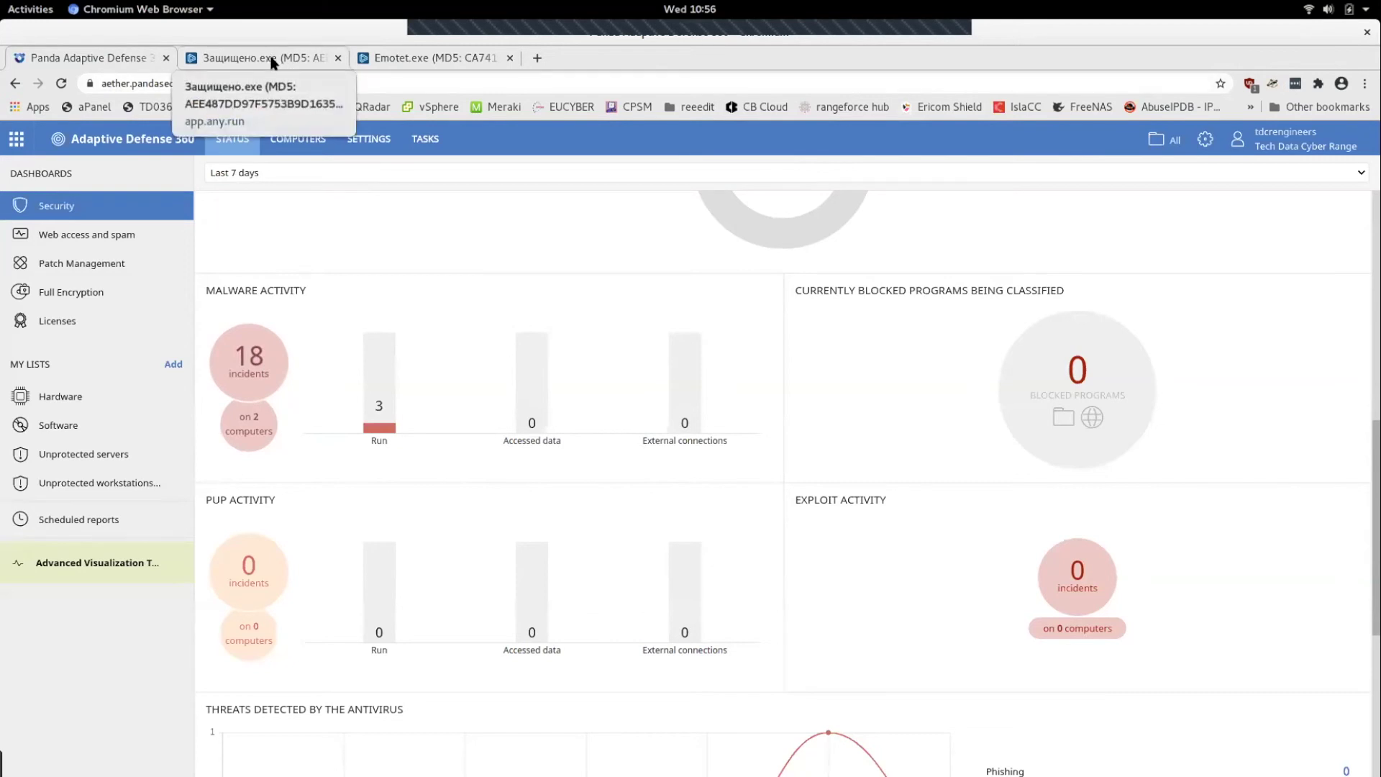
# Step: Review Emotet.exe's connections, HTTP requests and four Network Trojan threats, then play and rewind the replay
pyautogui.click(370, 59)
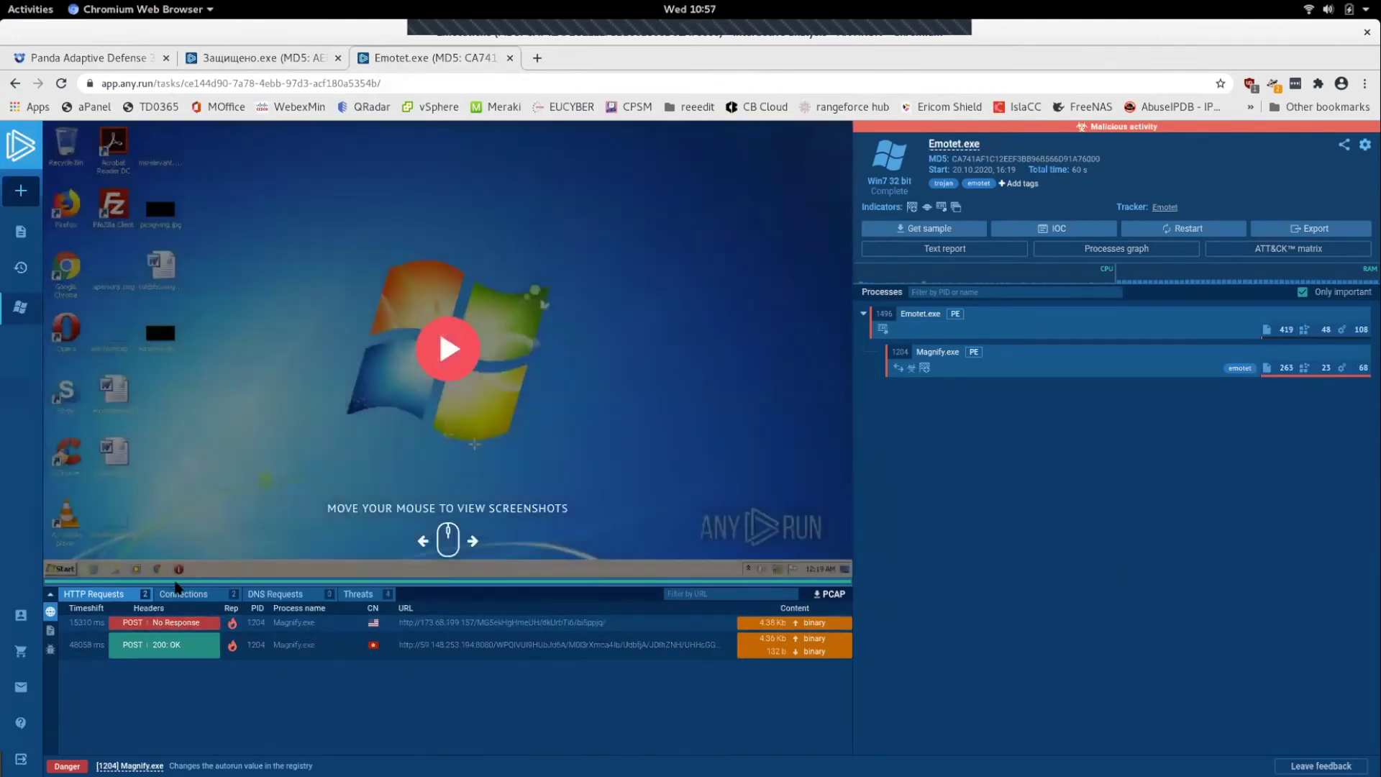
pyautogui.click(183, 593)
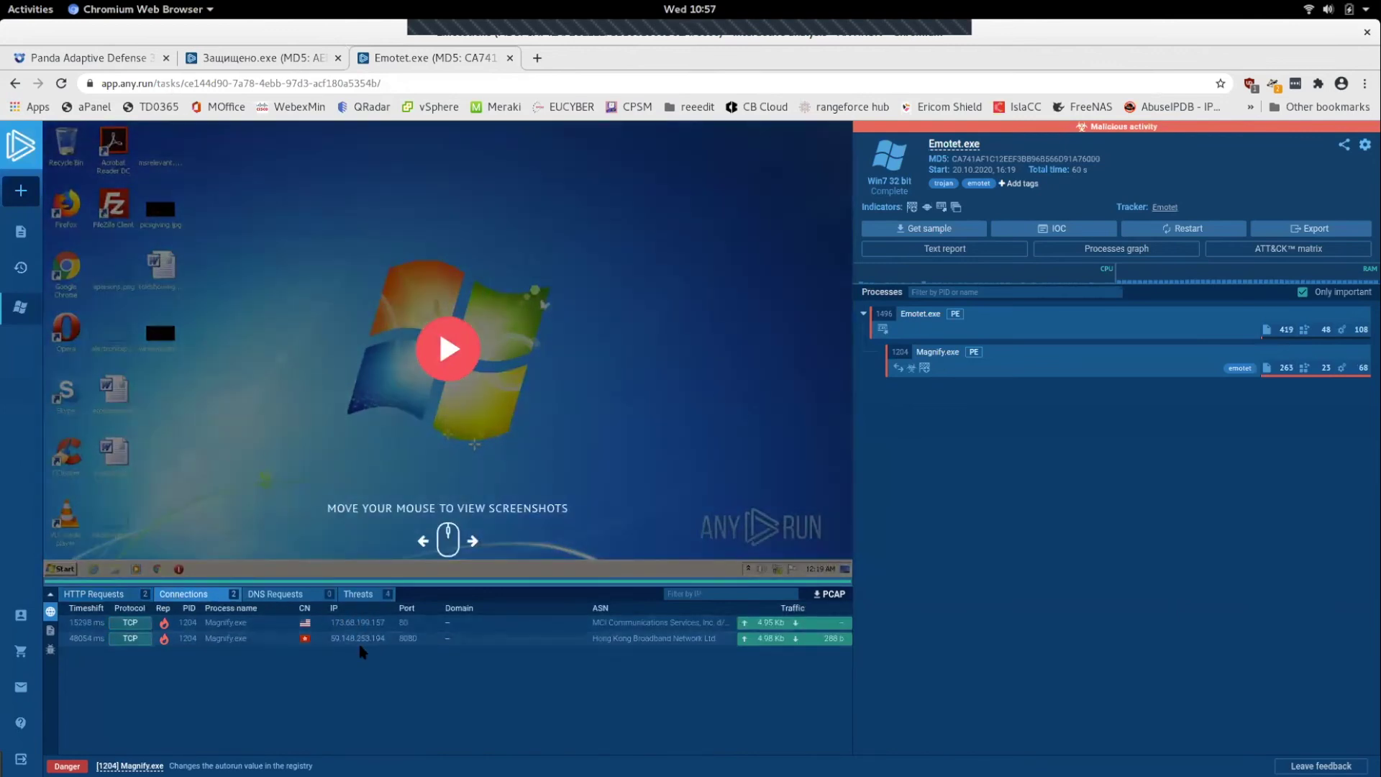
pyautogui.click(100, 594)
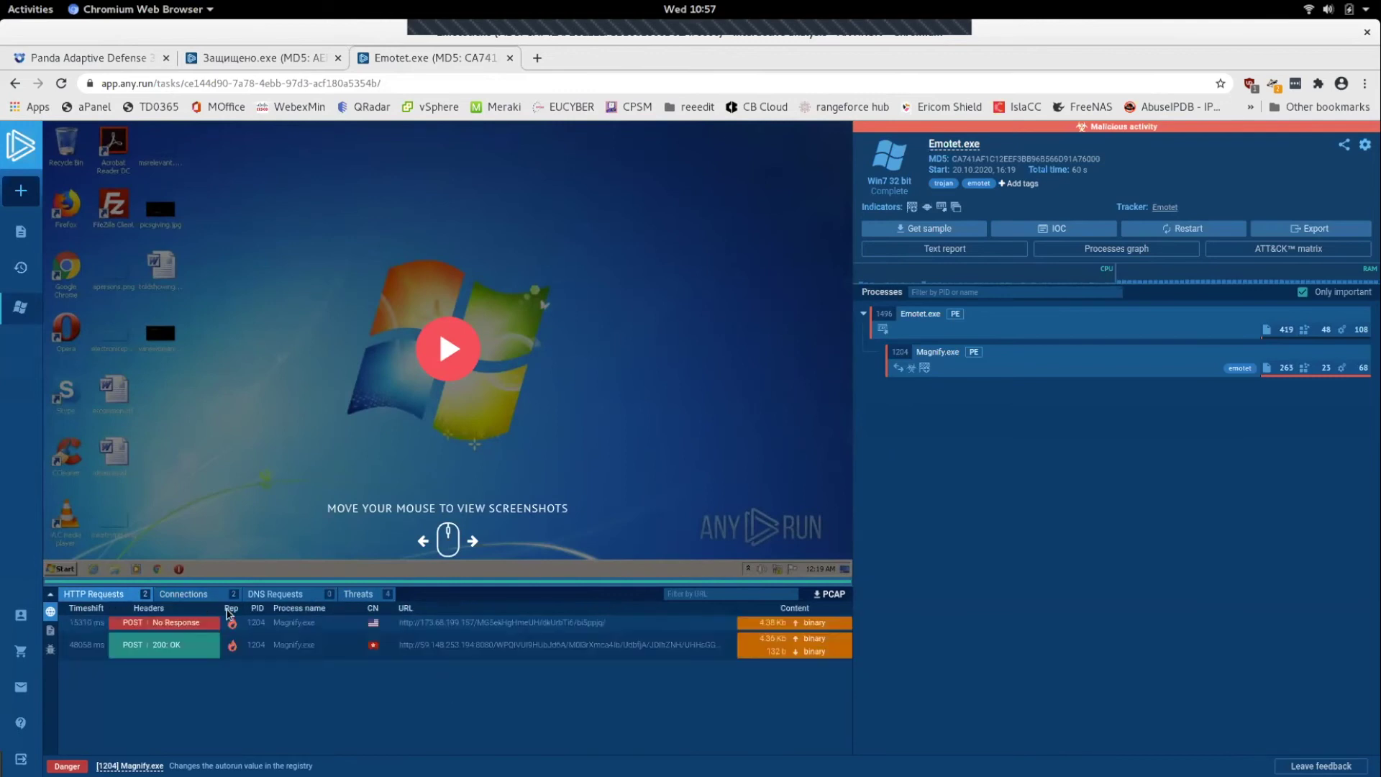
pyautogui.click(358, 596)
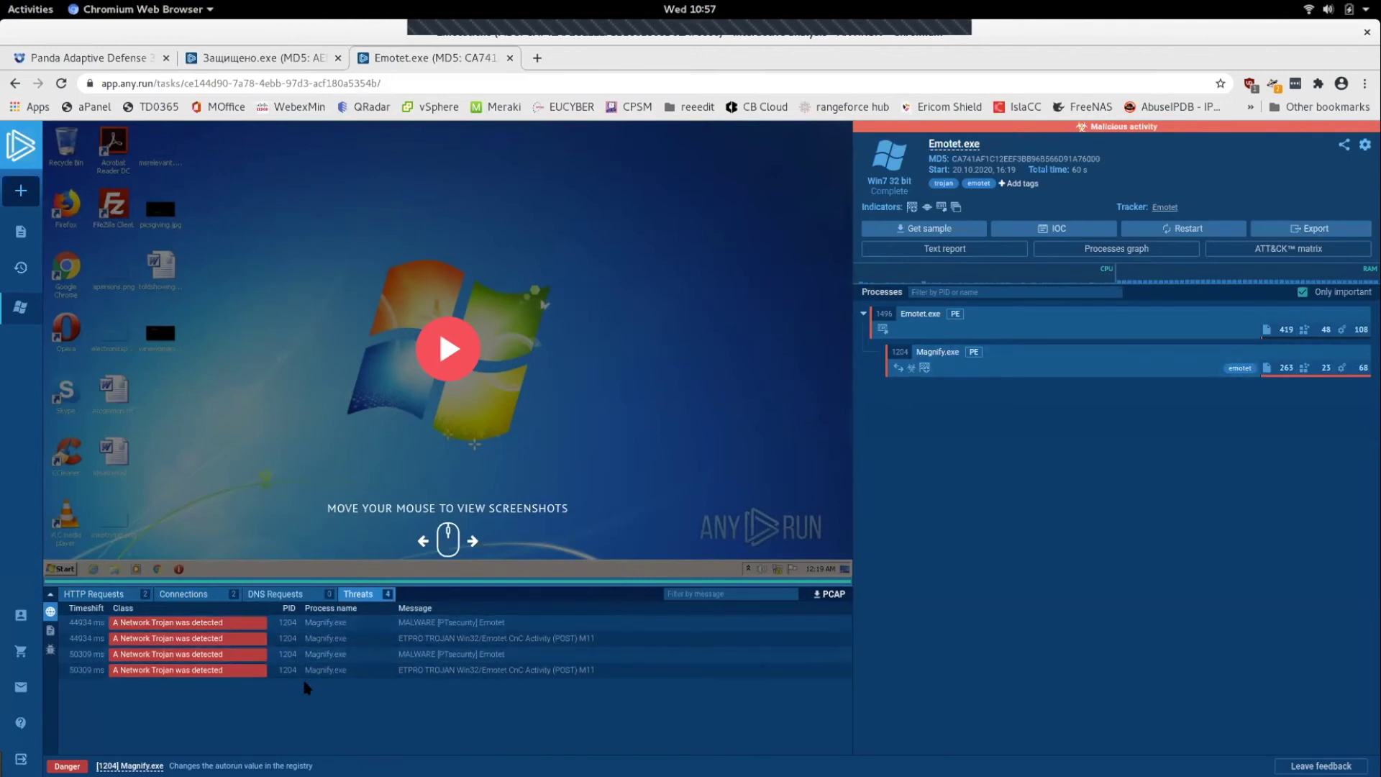
pyautogui.click(102, 597)
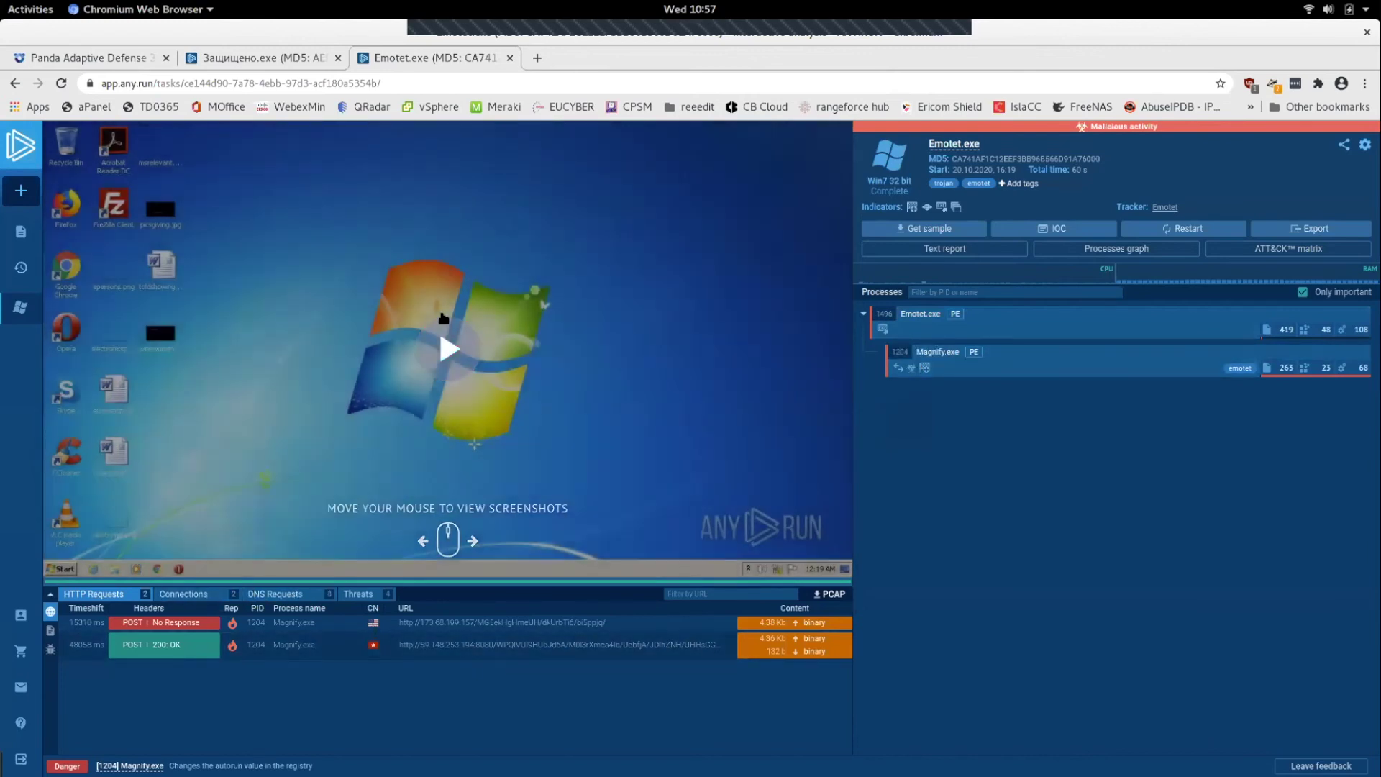
pyautogui.click(446, 346)
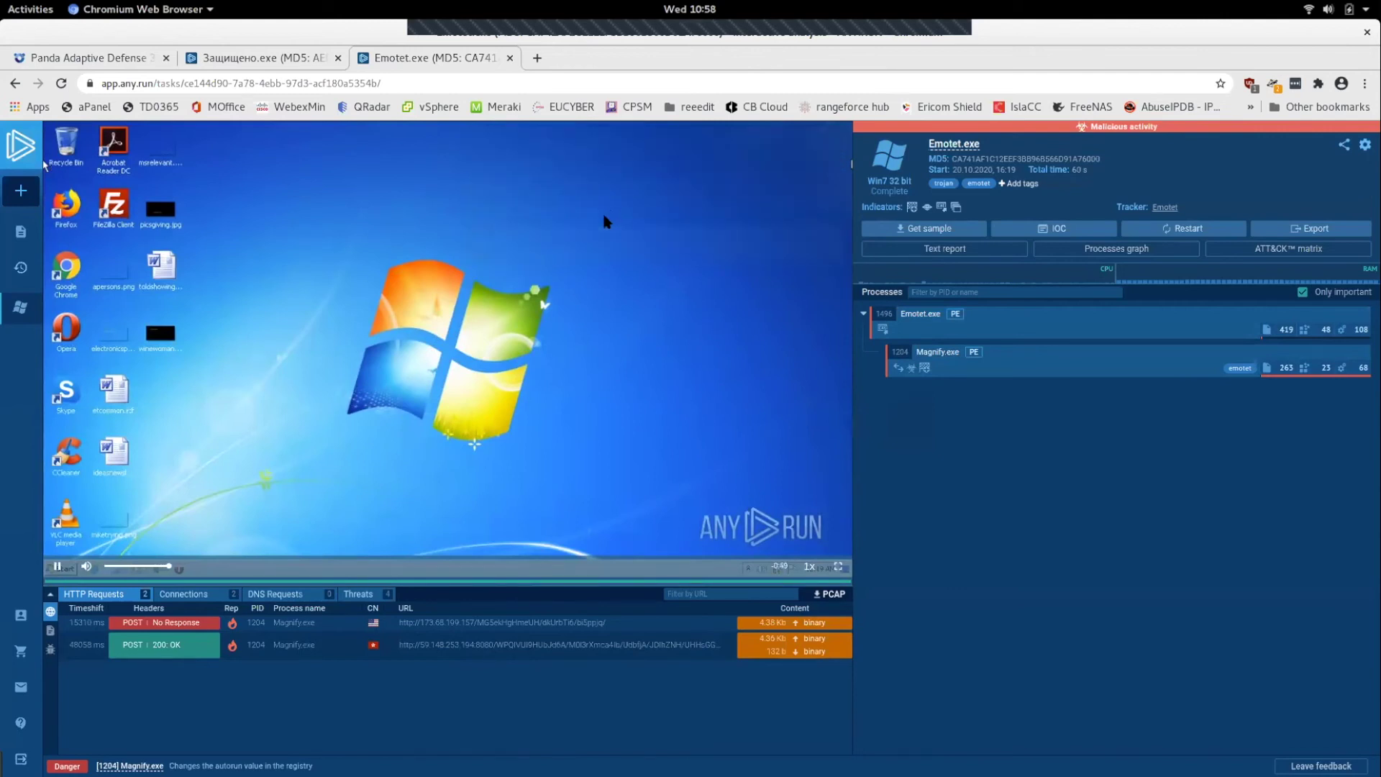
pyautogui.moveTo(187, 565); pyautogui.dragTo(105, 570)
# Step: Clear the Unknown.exe error and Downloads window, then download and save Emotet.exe
pyautogui.hotkey('ctrl', 'alt', 'Down')
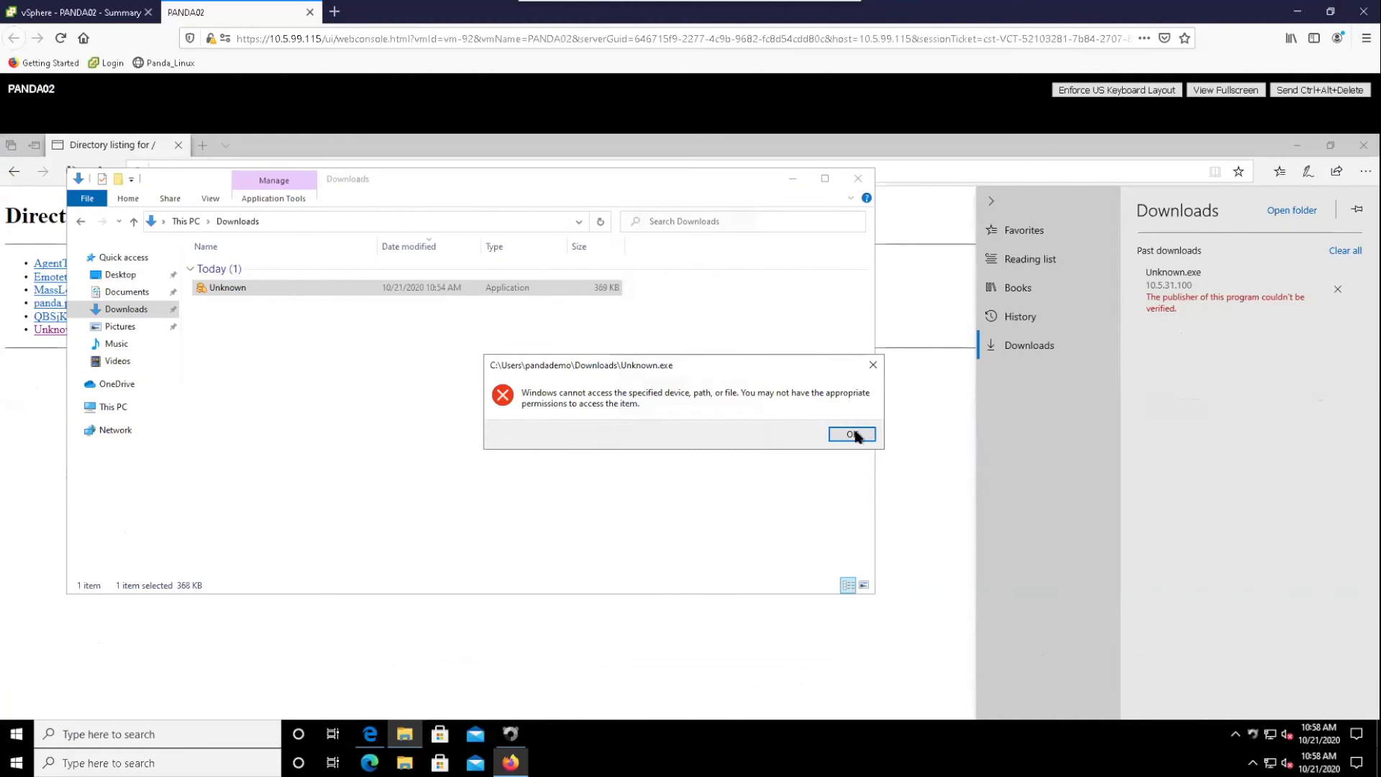
pyautogui.click(853, 435)
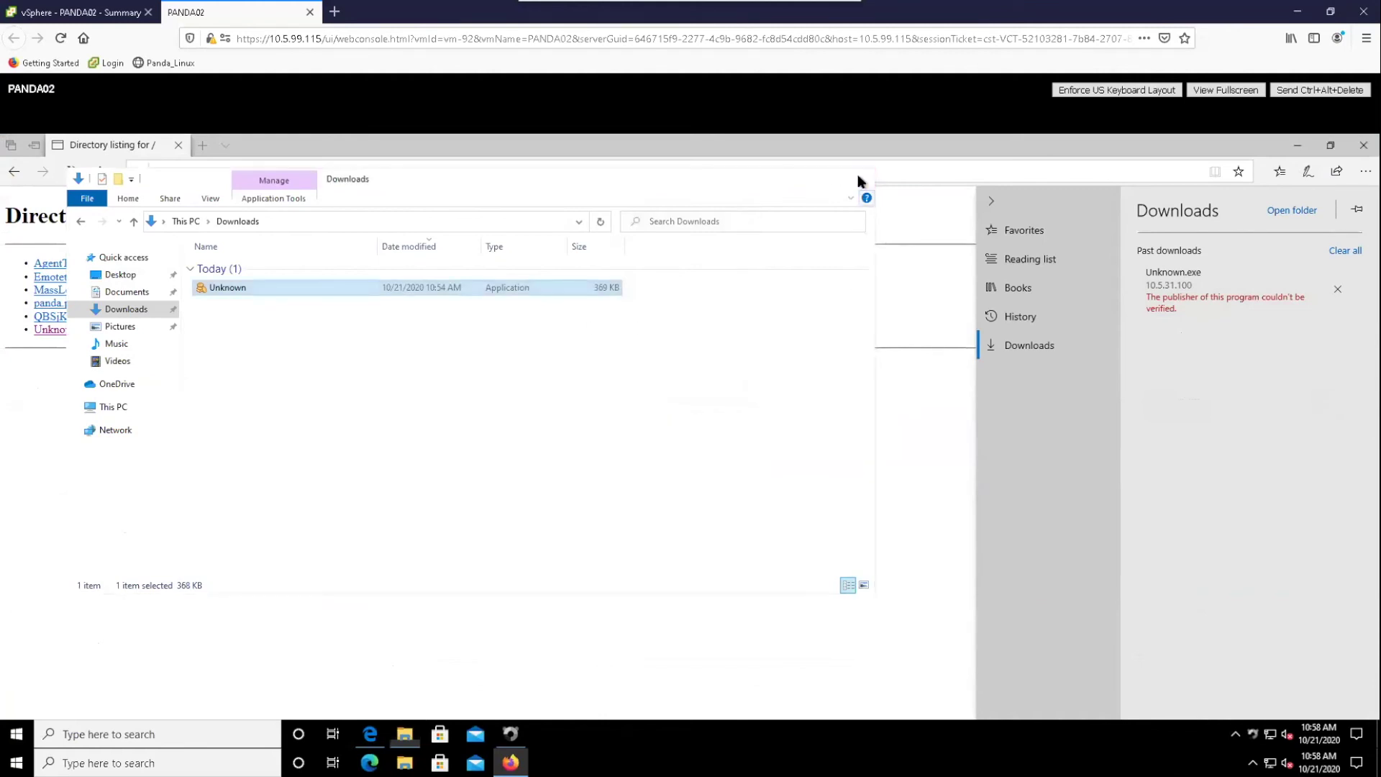
pyautogui.click(858, 177)
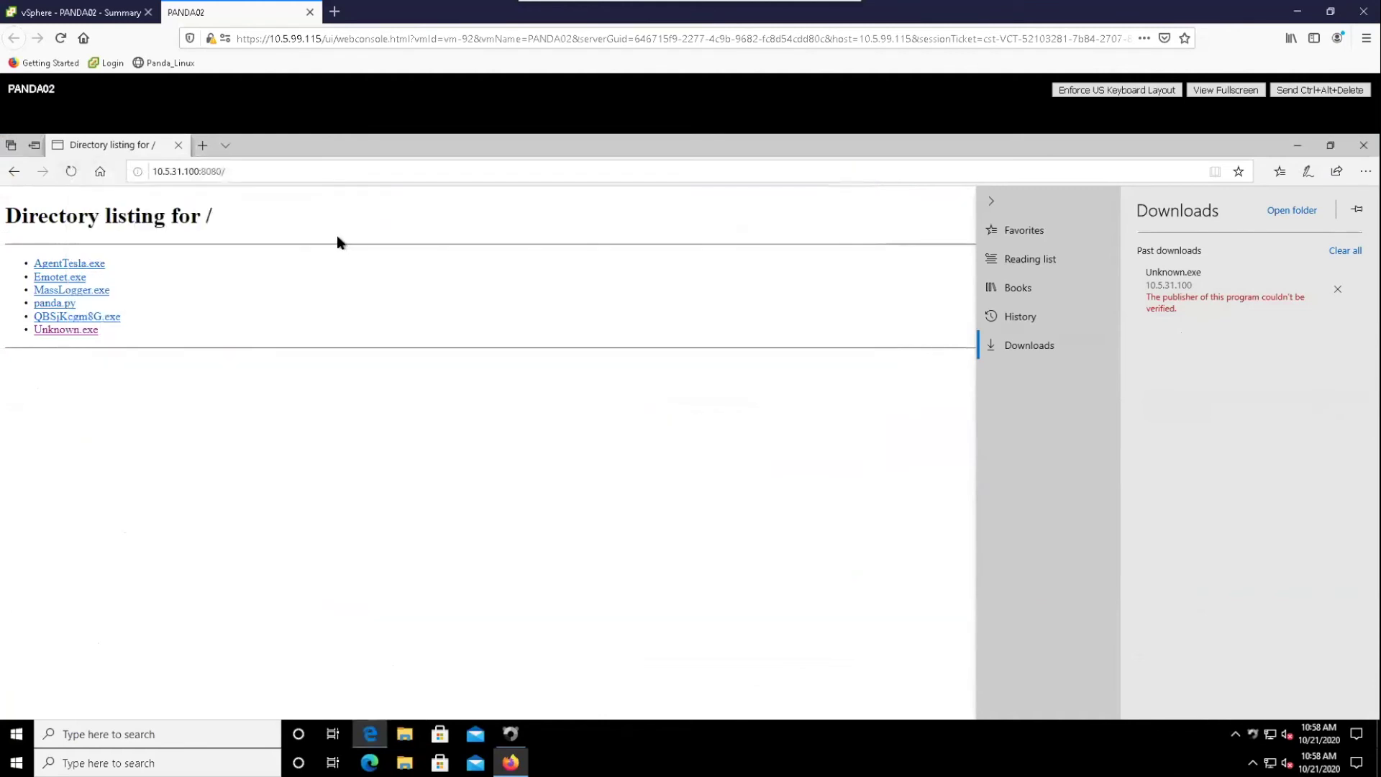
pyautogui.click(60, 282)
pyautogui.click(55, 281)
pyautogui.click(827, 703)
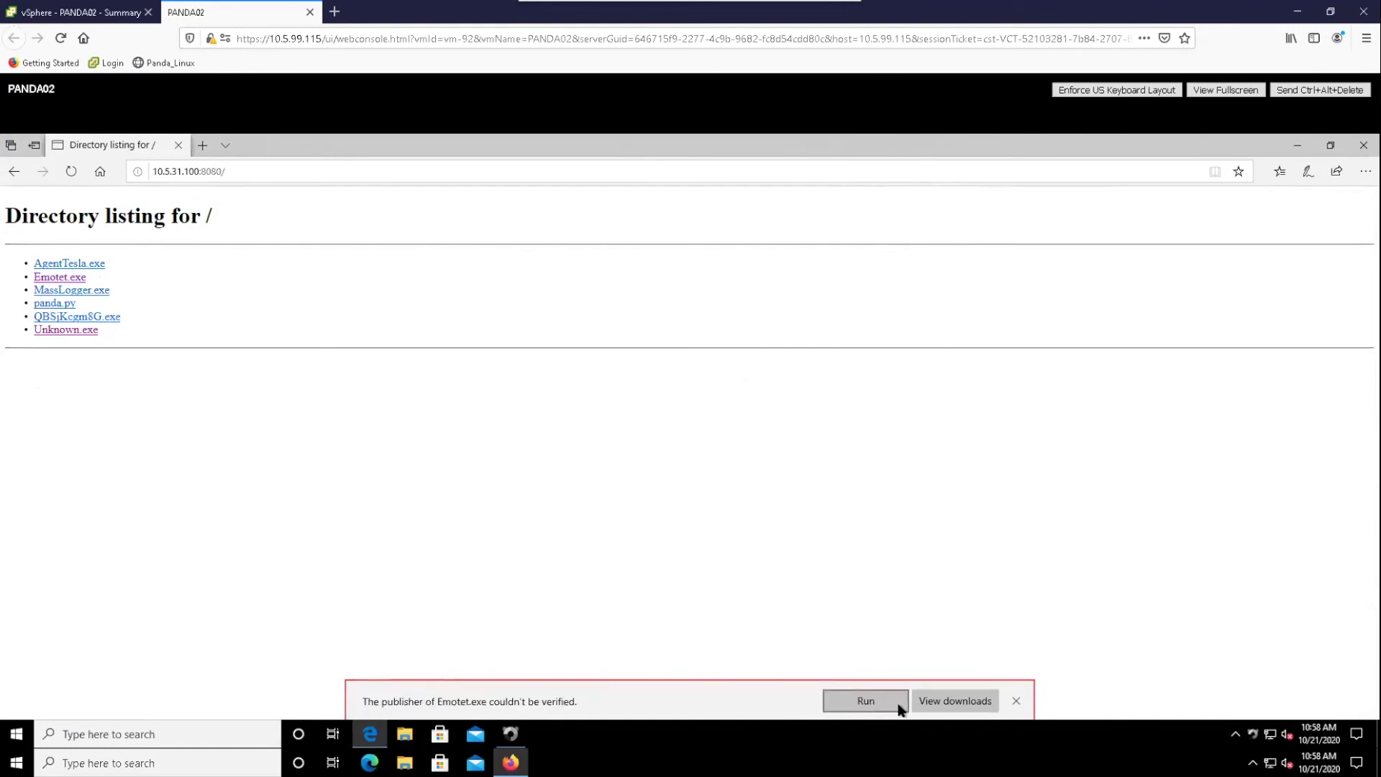
# Step: Run Emotet.exe from Downloads past the warning and dismiss the resulting access-denied error
pyautogui.click(944, 698)
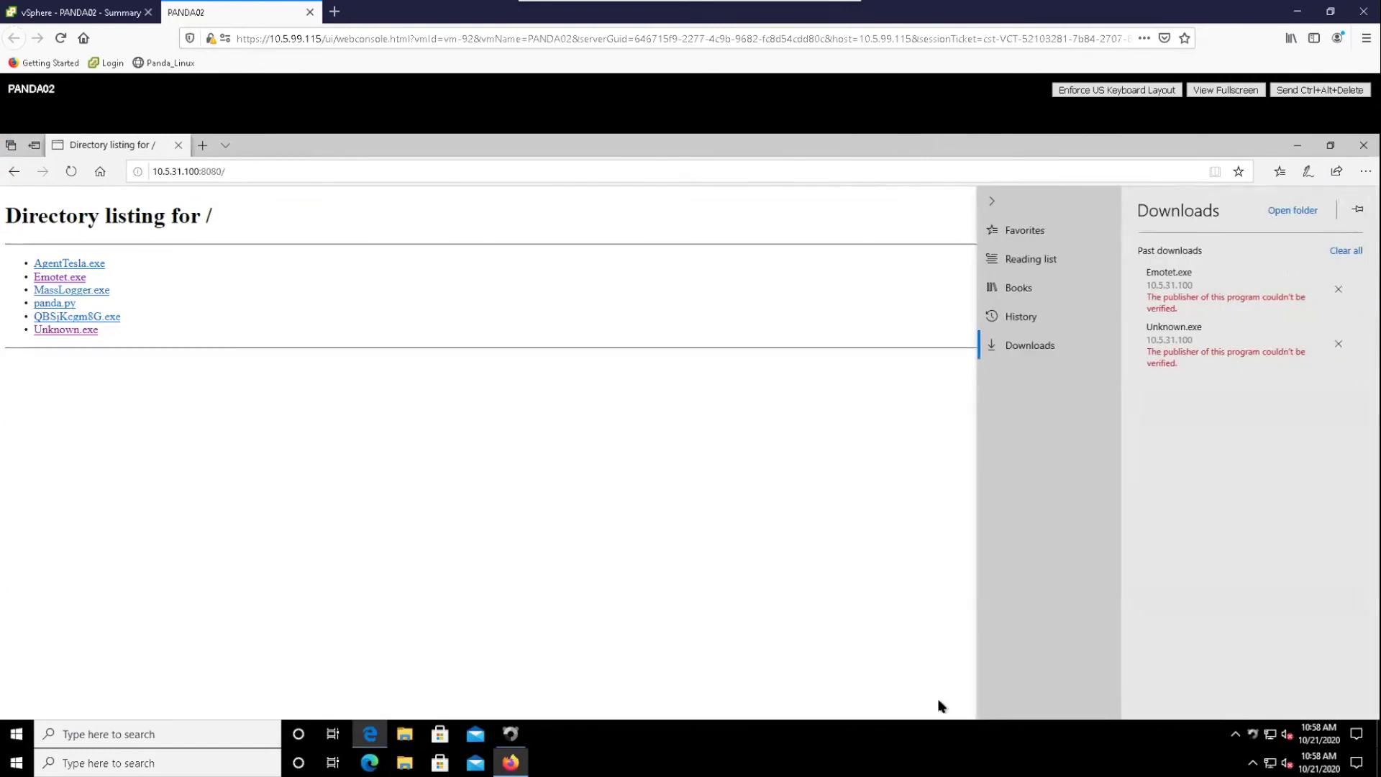
pyautogui.click(404, 732)
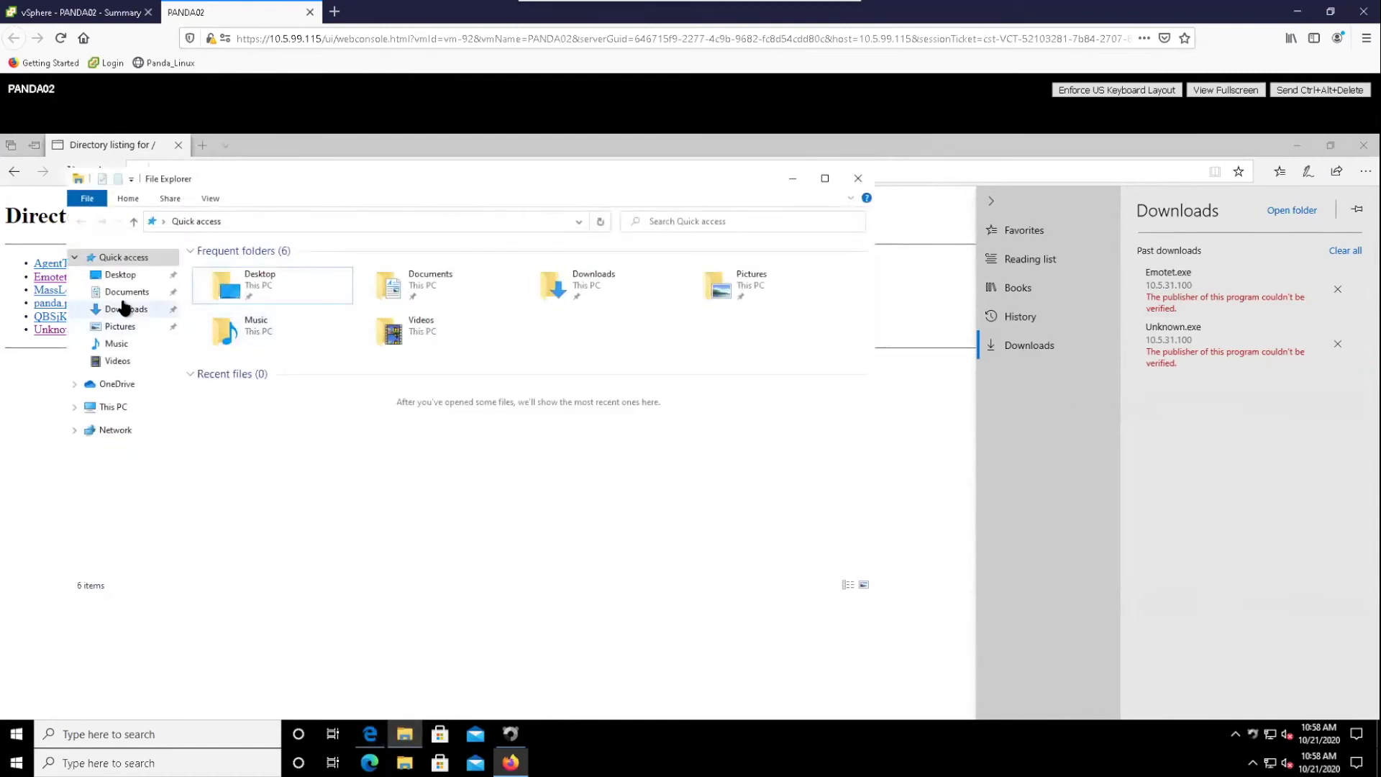
pyautogui.click(123, 308)
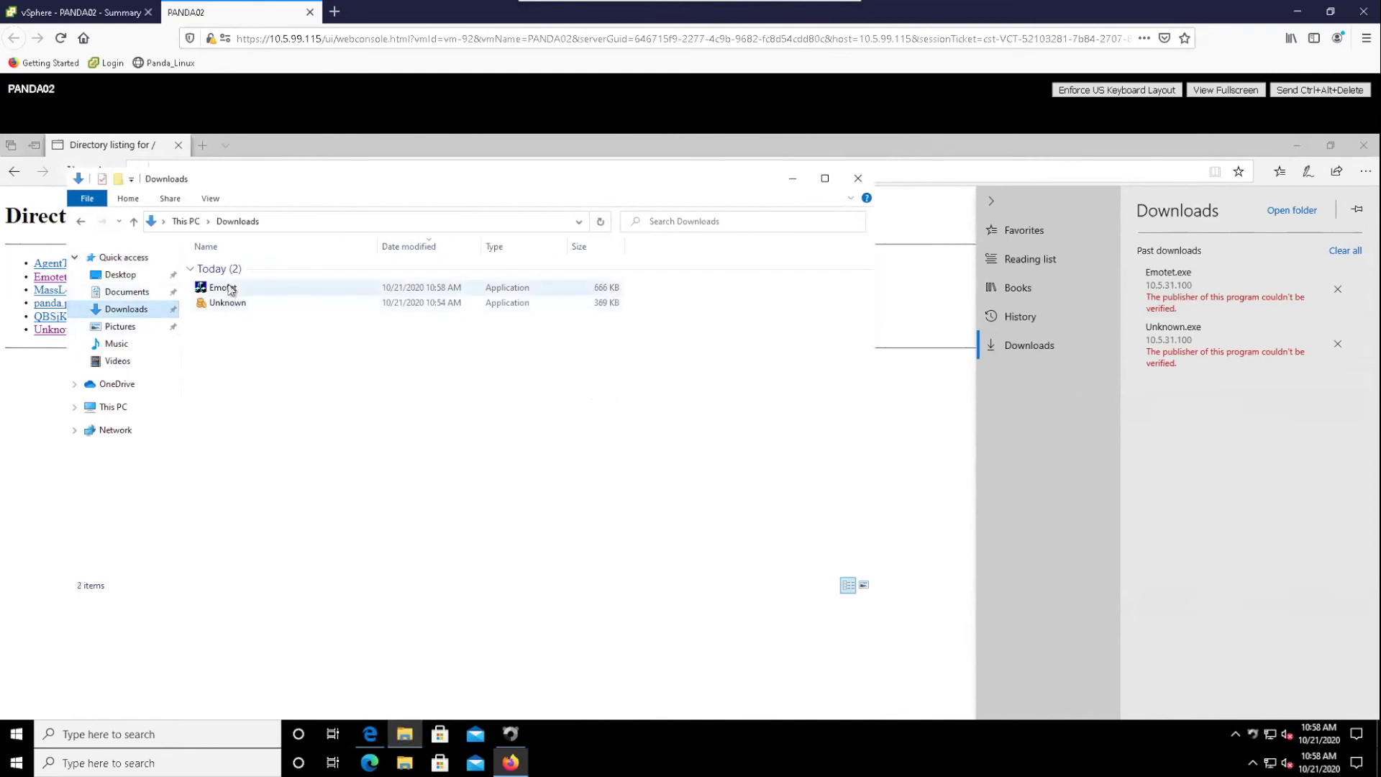
pyautogui.doubleClick(223, 287)
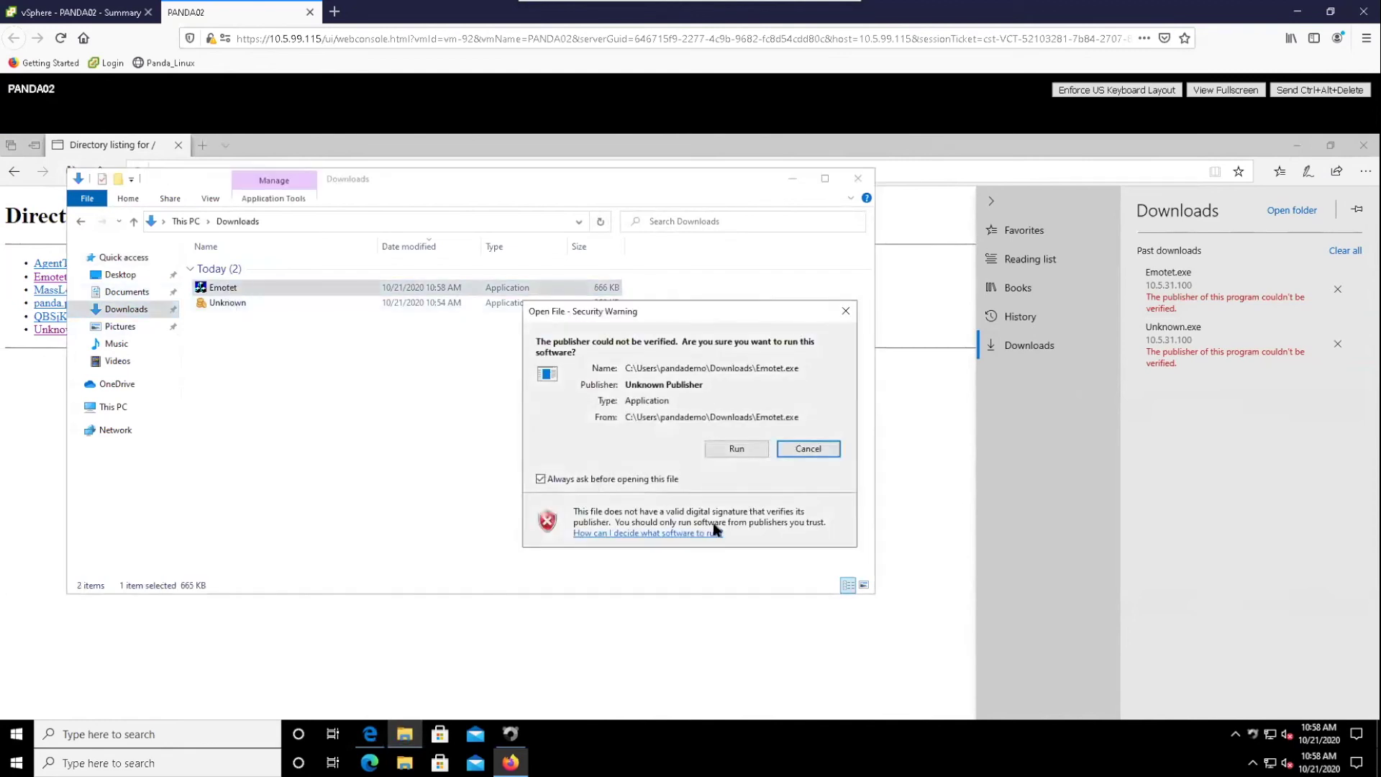
pyautogui.click(738, 448)
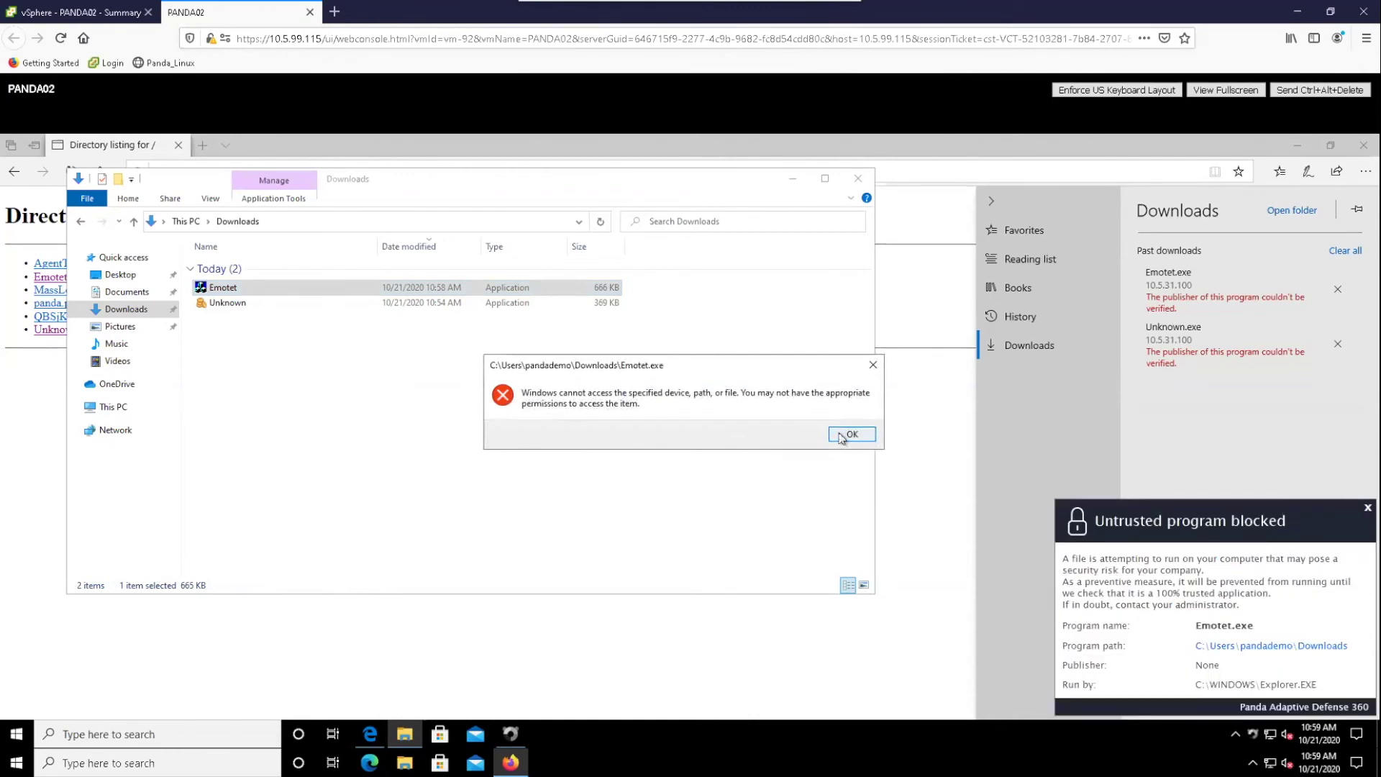
pyautogui.click(843, 435)
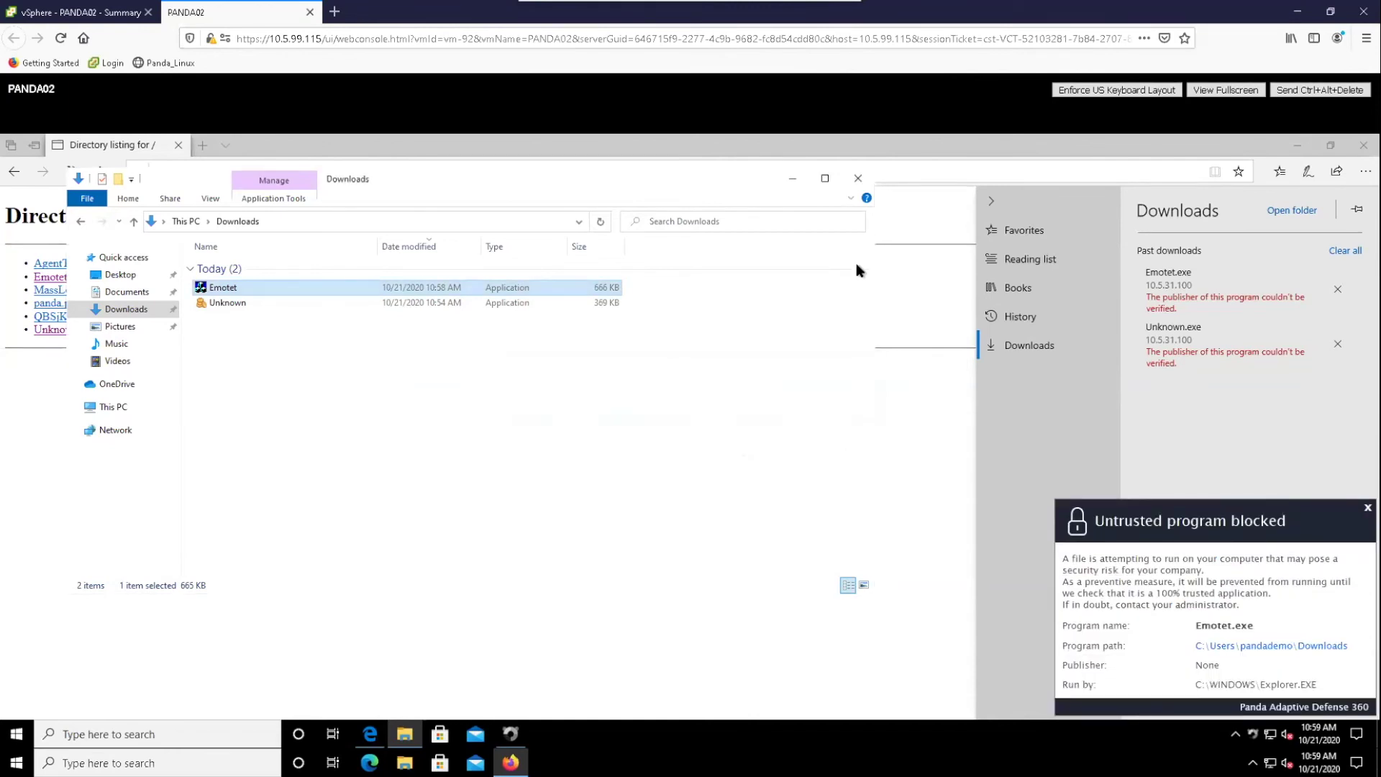
pyautogui.click(856, 178)
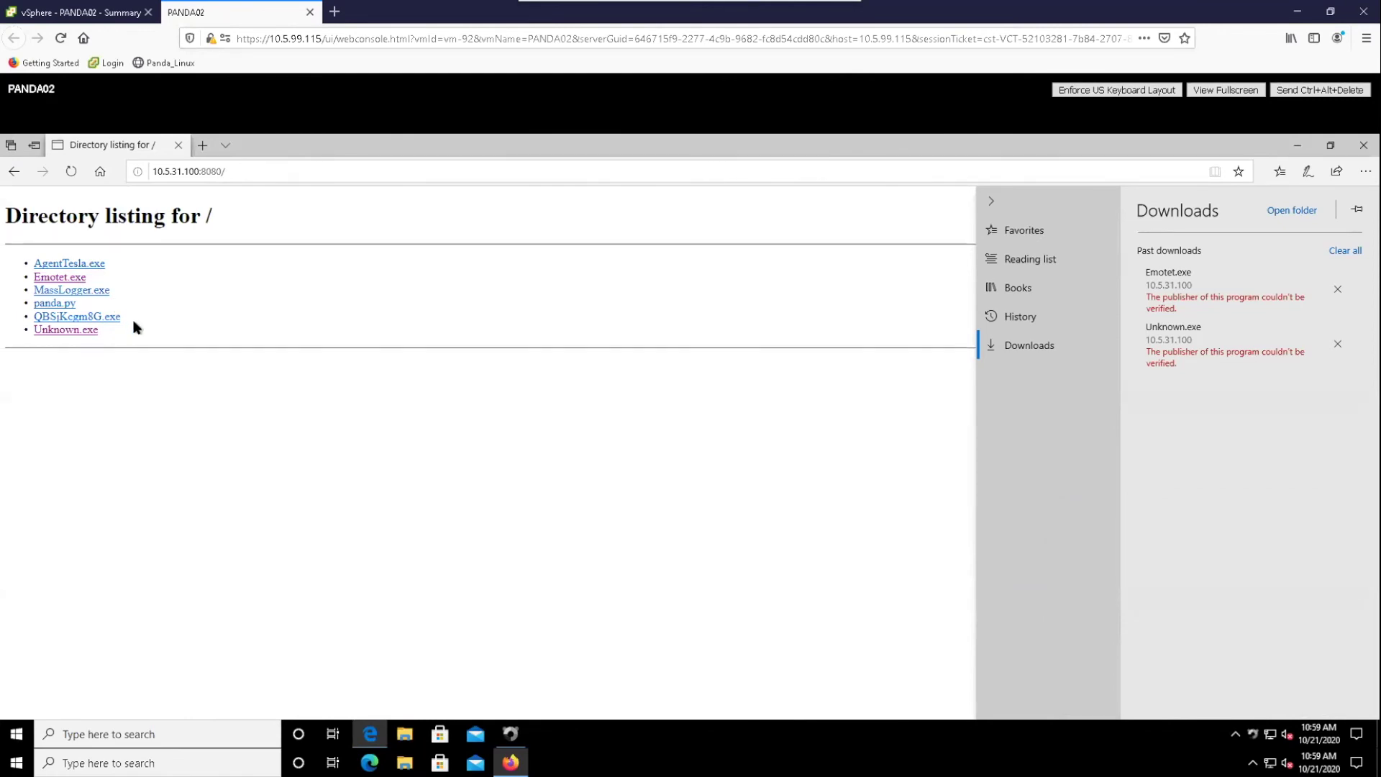
# Step: Save AgentTesla.exe and then MassLogger.exe from the Edge directory listing
pyautogui.click(84, 270)
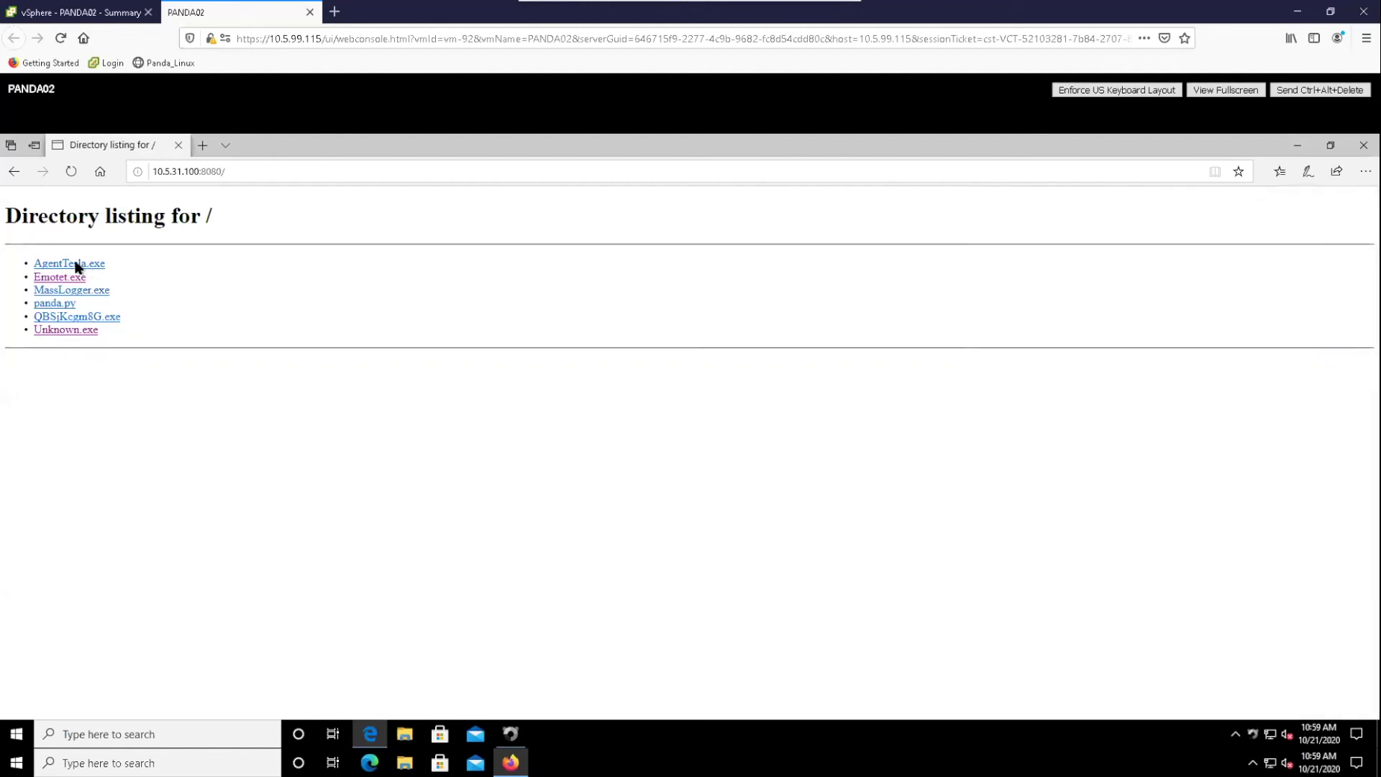
pyautogui.click(69, 266)
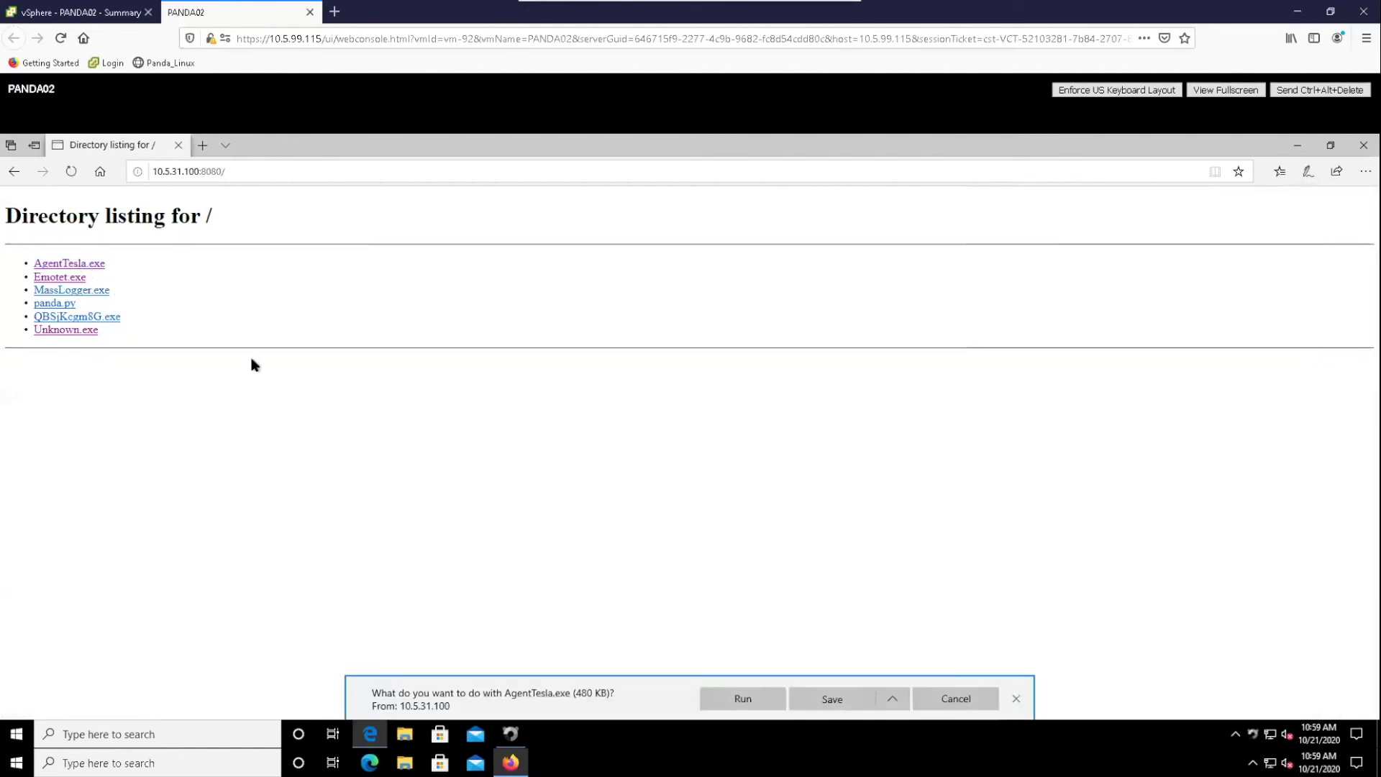
pyautogui.click(824, 701)
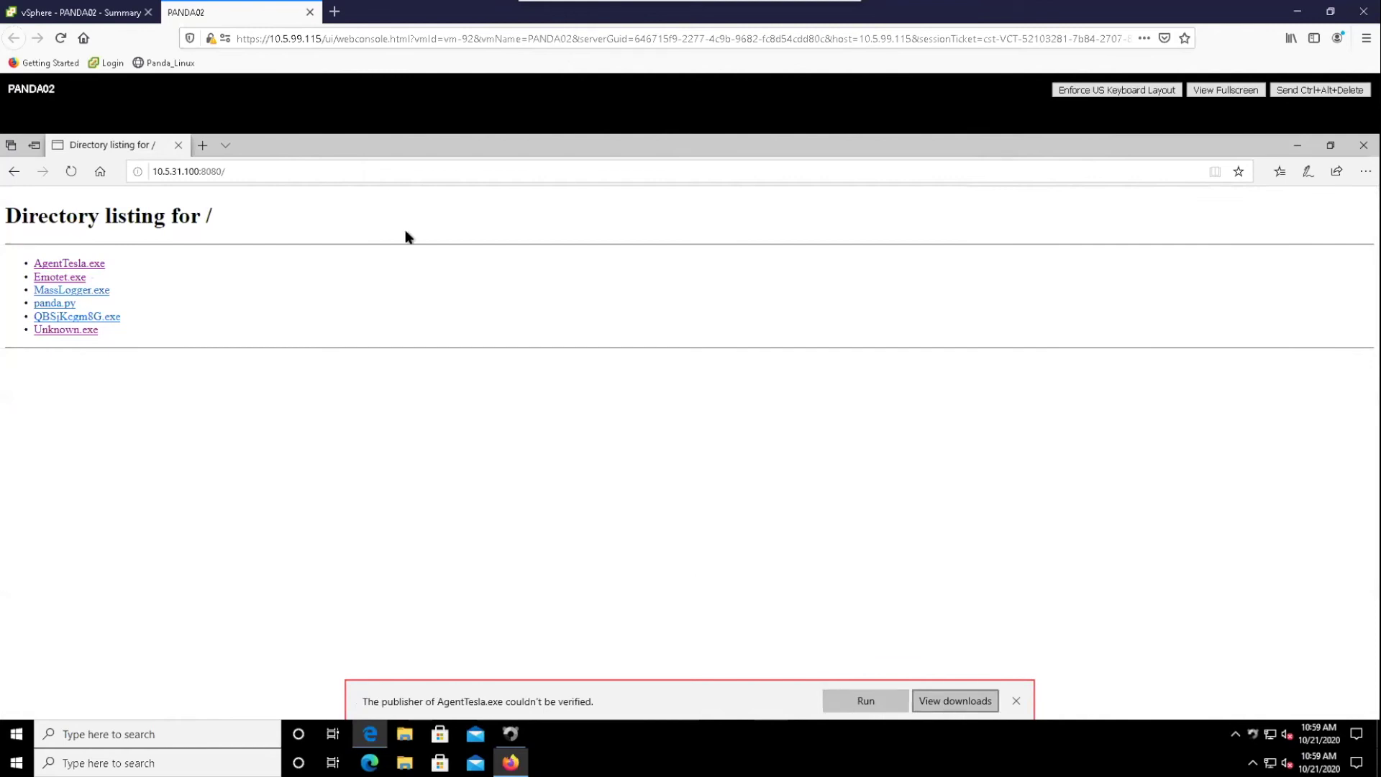
pyautogui.click(83, 291)
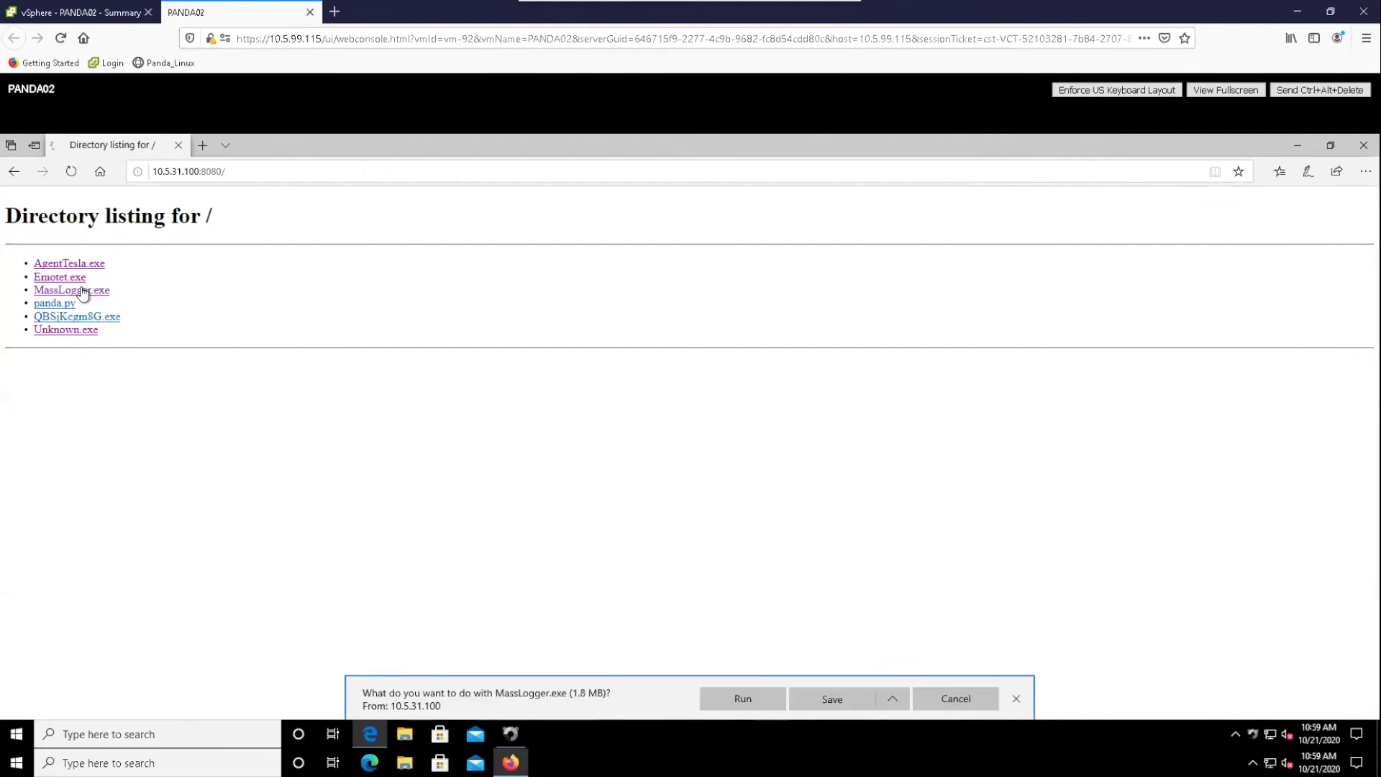
pyautogui.click(829, 700)
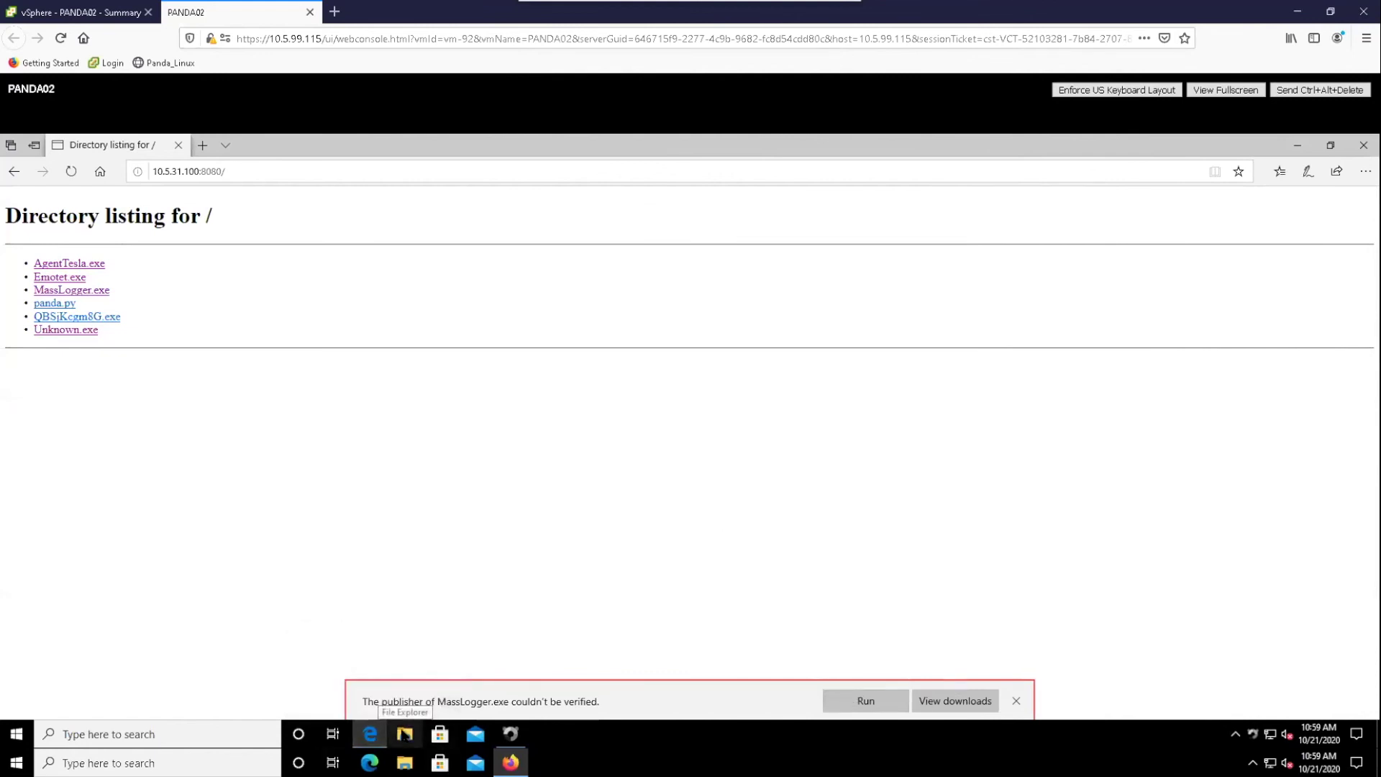
# Step: Run AgentTesla from Downloads past the publisher warning and dismiss its access-denied error
pyautogui.click(407, 735)
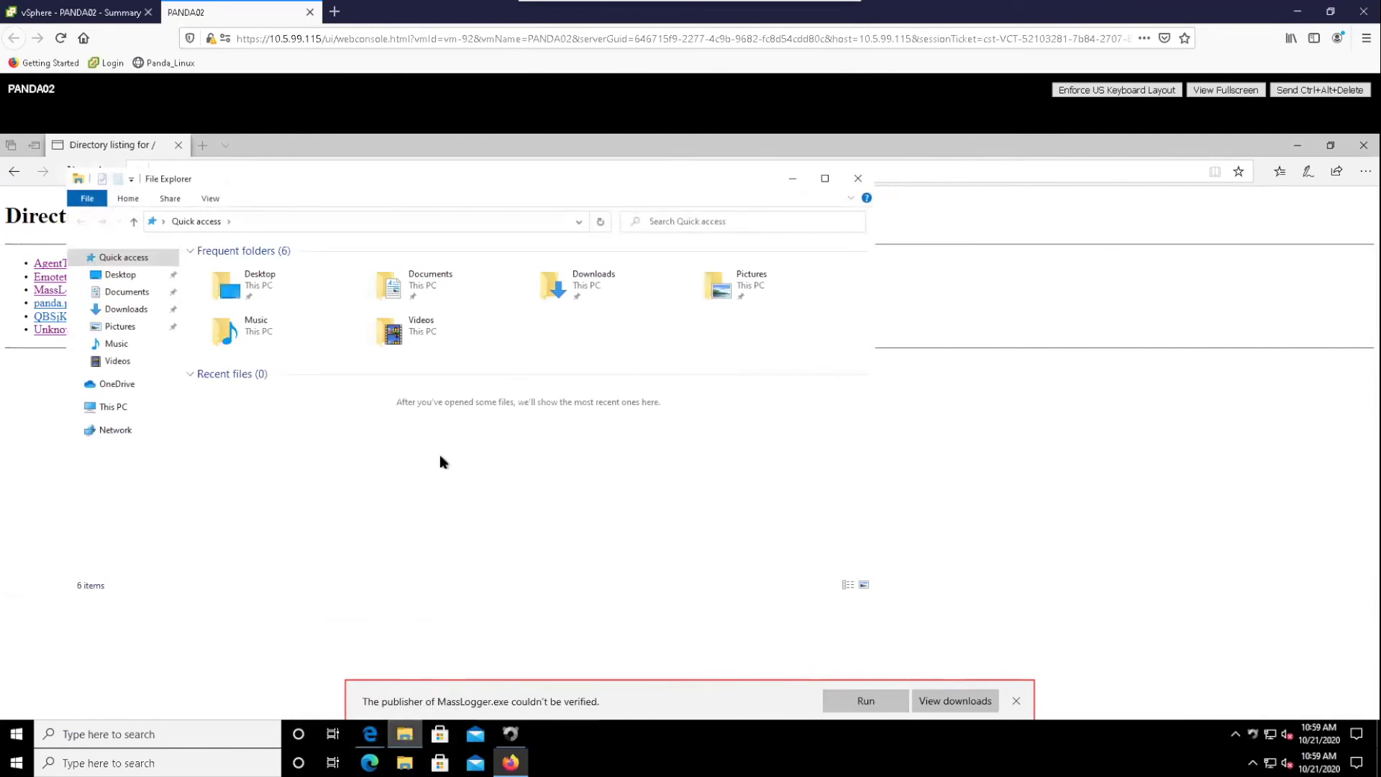
pyautogui.click(136, 312)
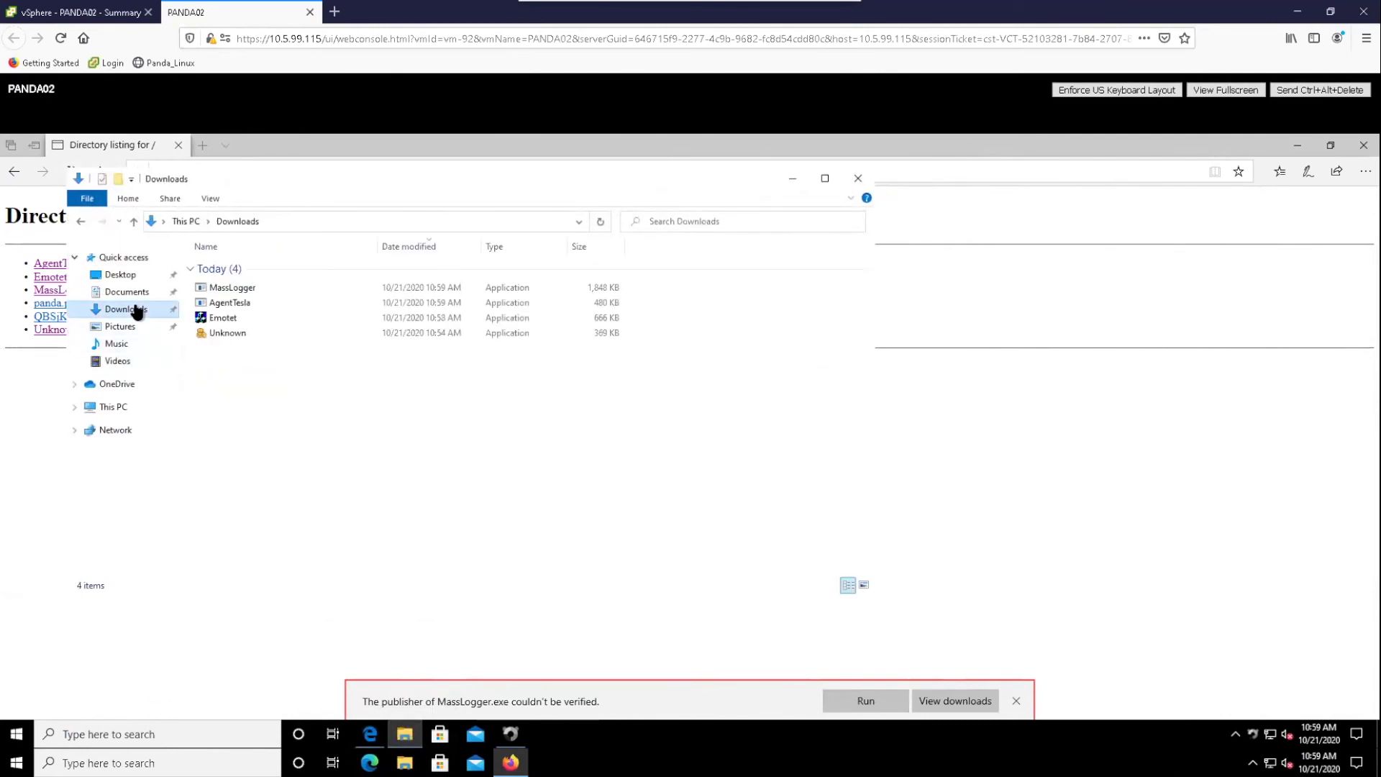
pyautogui.doubleClick(220, 308)
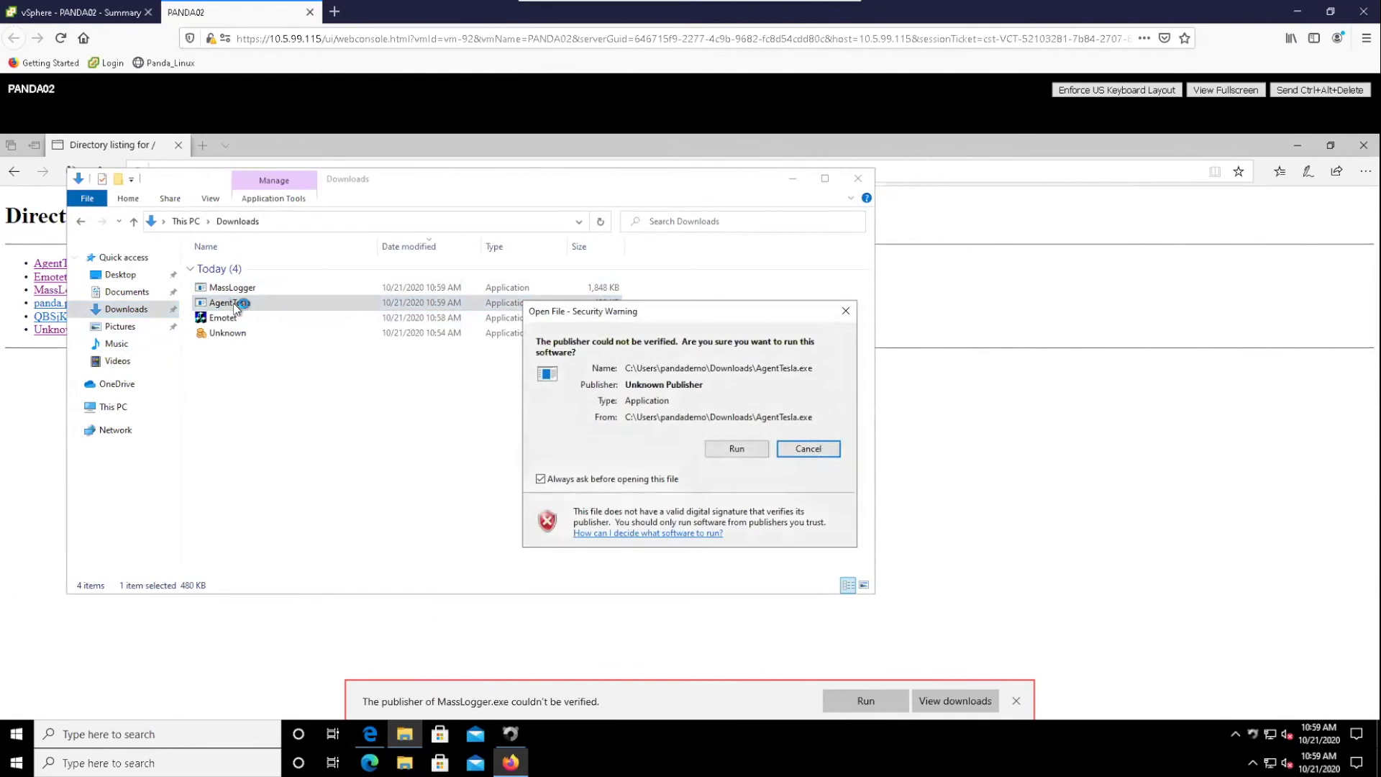
pyautogui.click(734, 448)
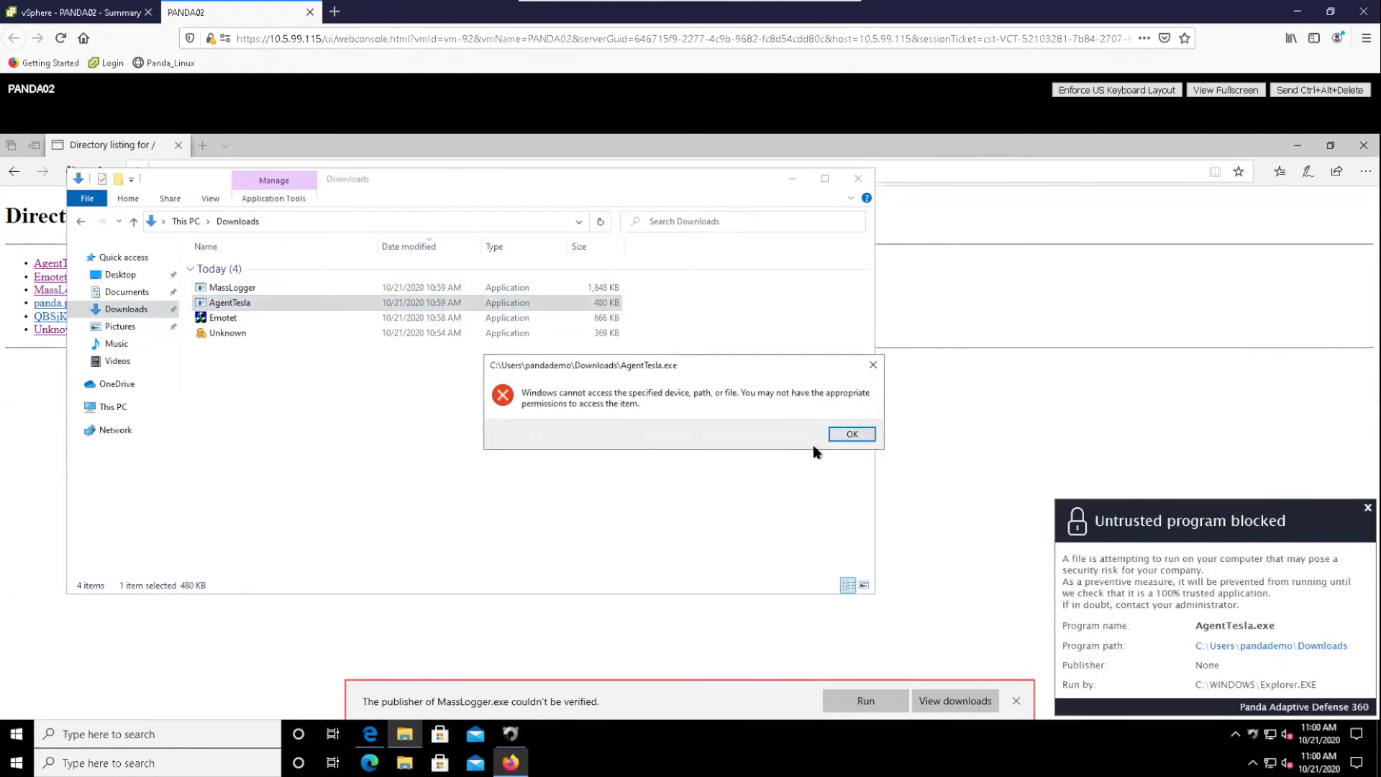
pyautogui.click(872, 364)
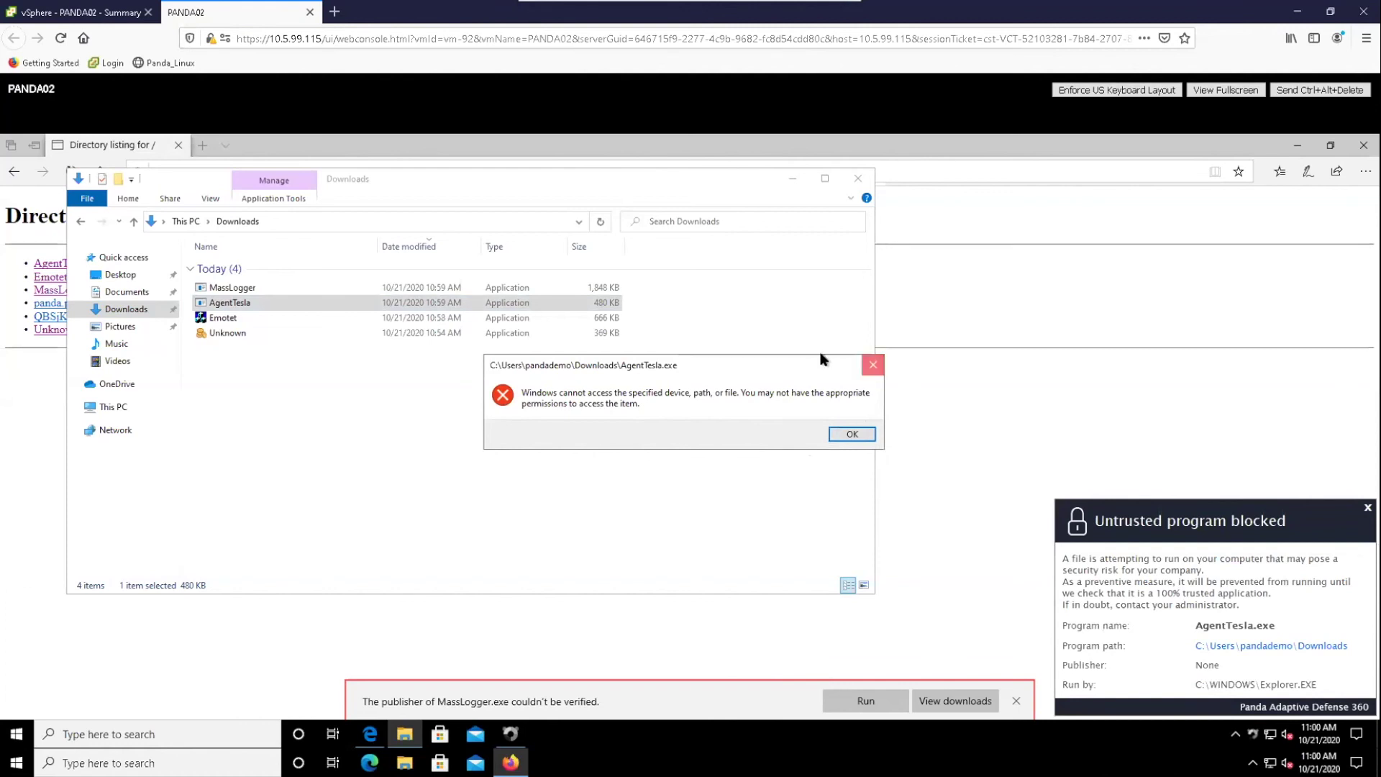
# Step: Run MassLogger the same way, dismiss its access error, and move Explorer to the right
pyautogui.doubleClick(243, 289)
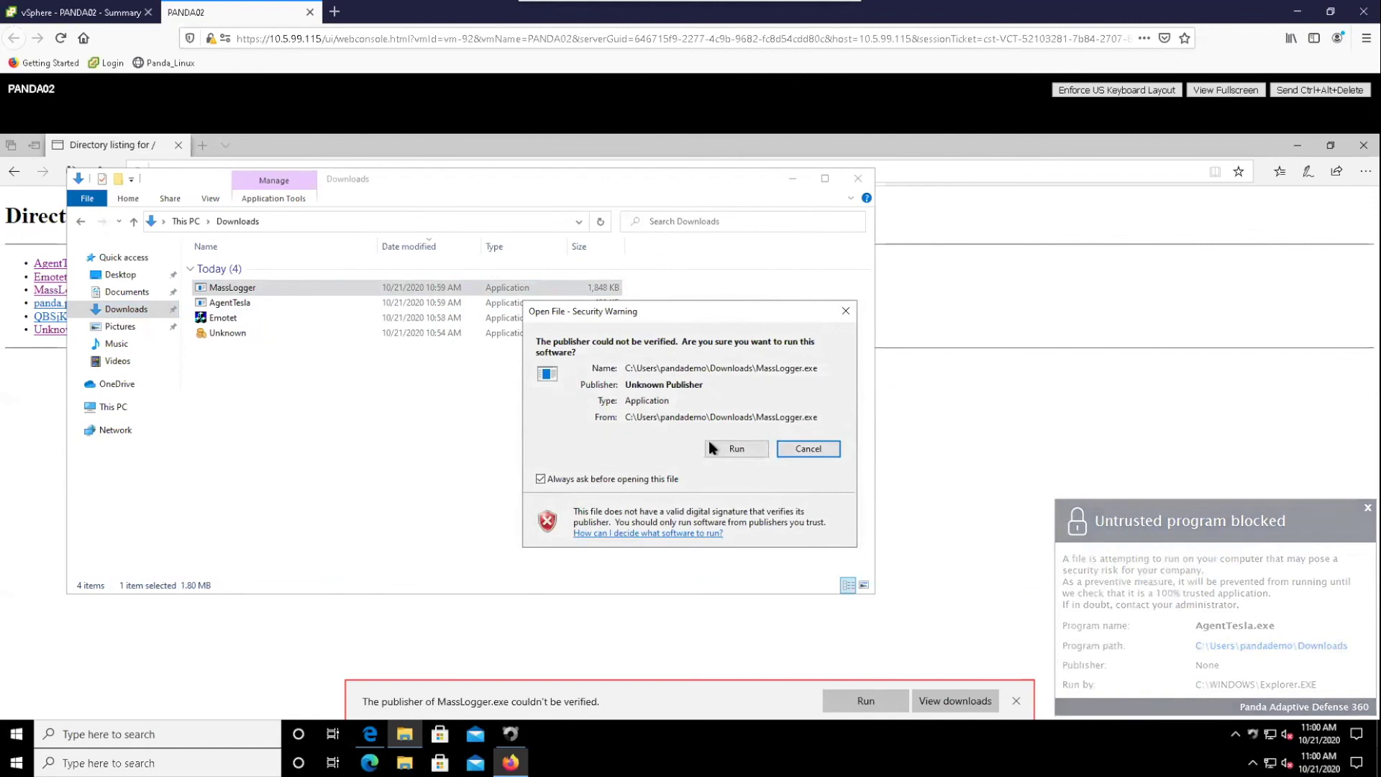
pyautogui.click(734, 448)
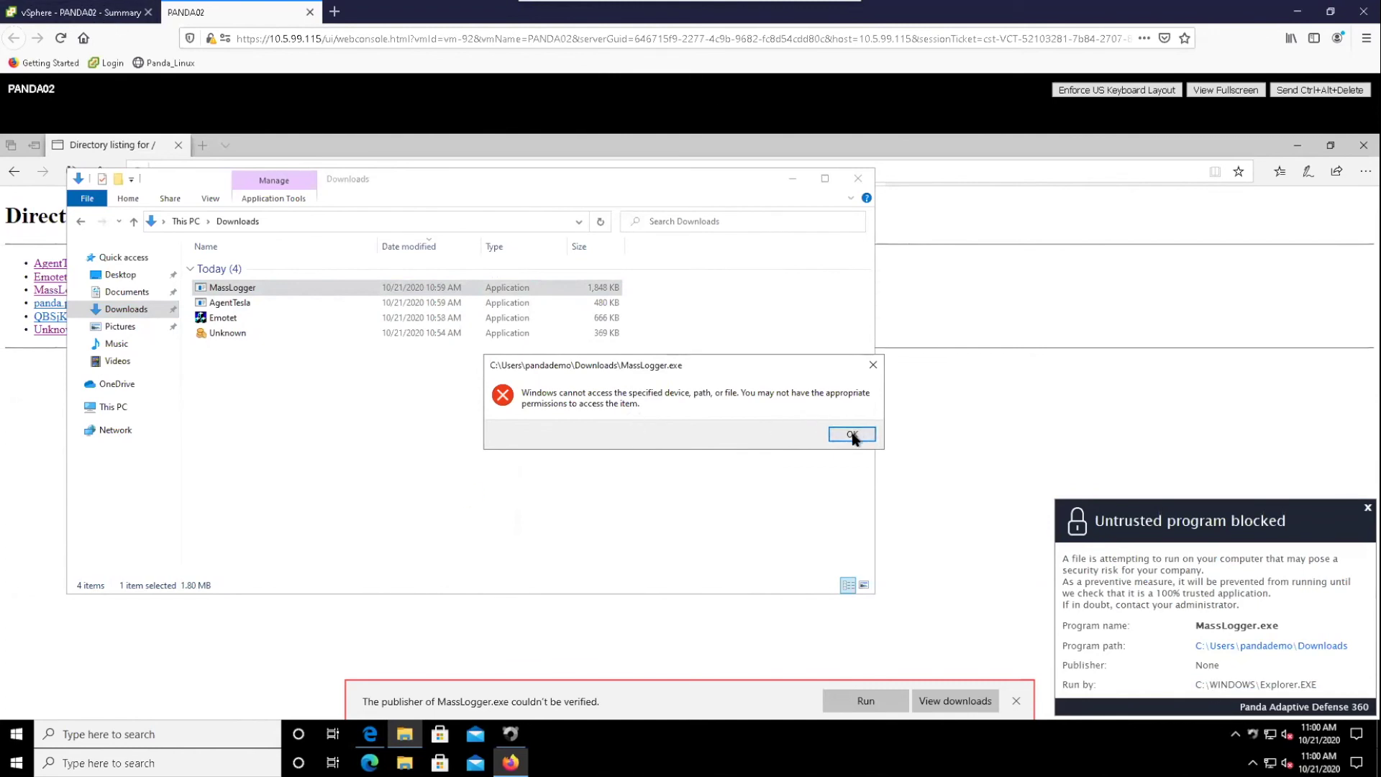
pyautogui.click(873, 368)
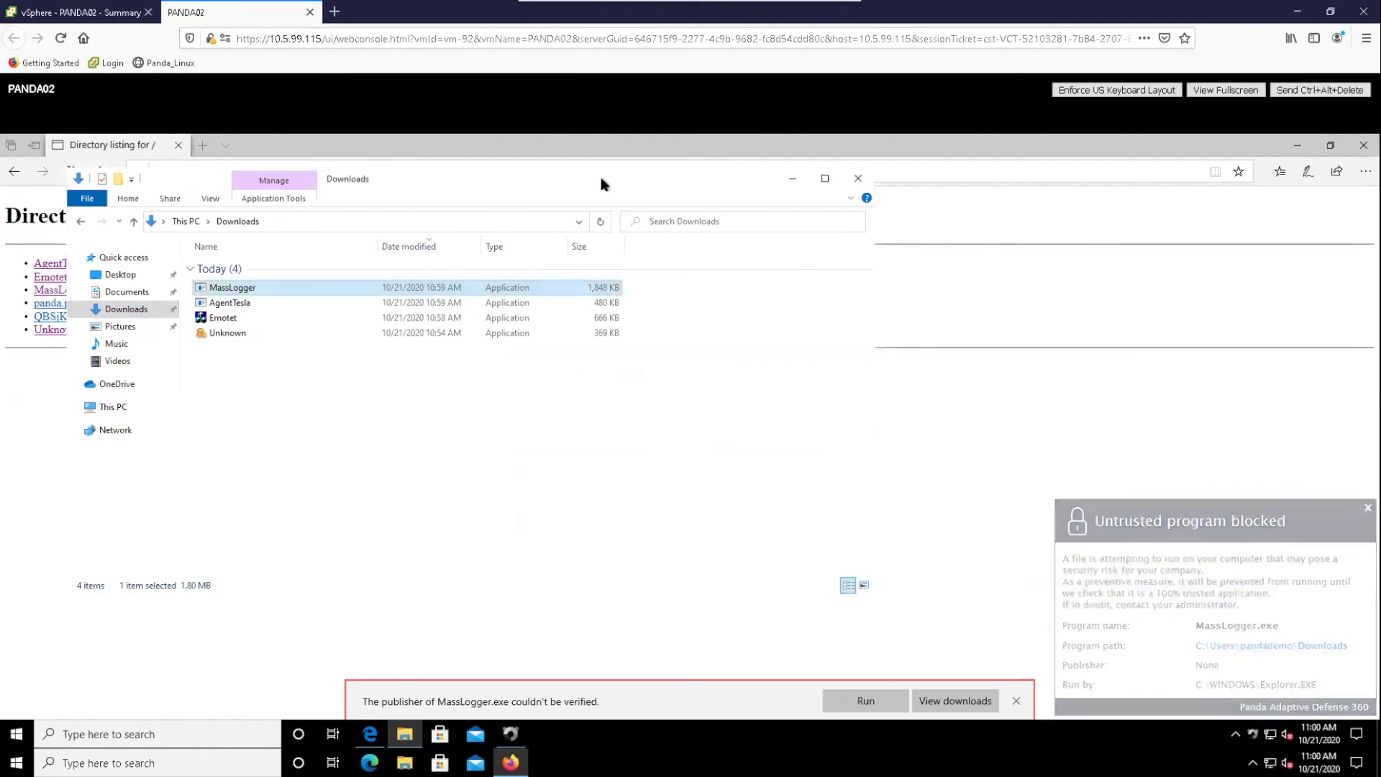
pyautogui.moveTo(601, 177); pyautogui.dragTo(971, 187)
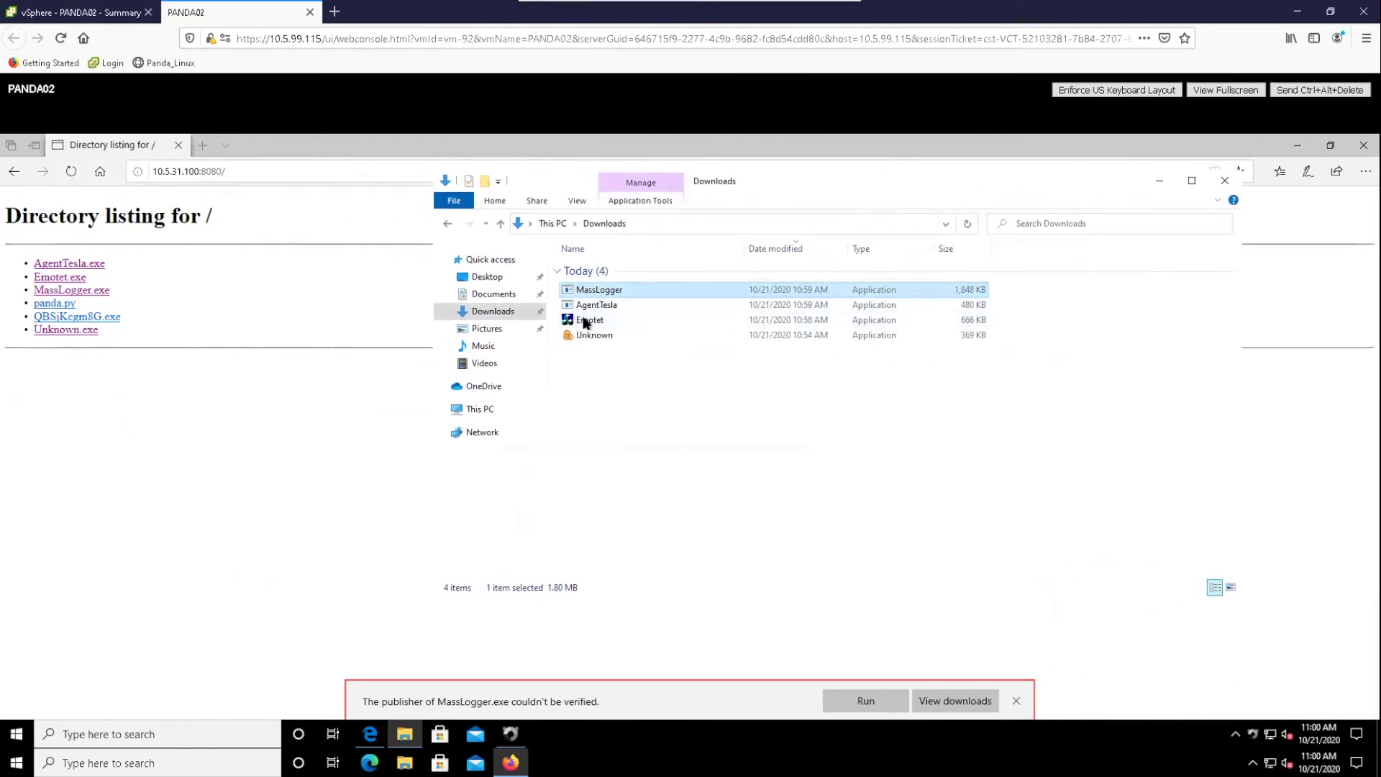
pyautogui.moveTo(625, 309)
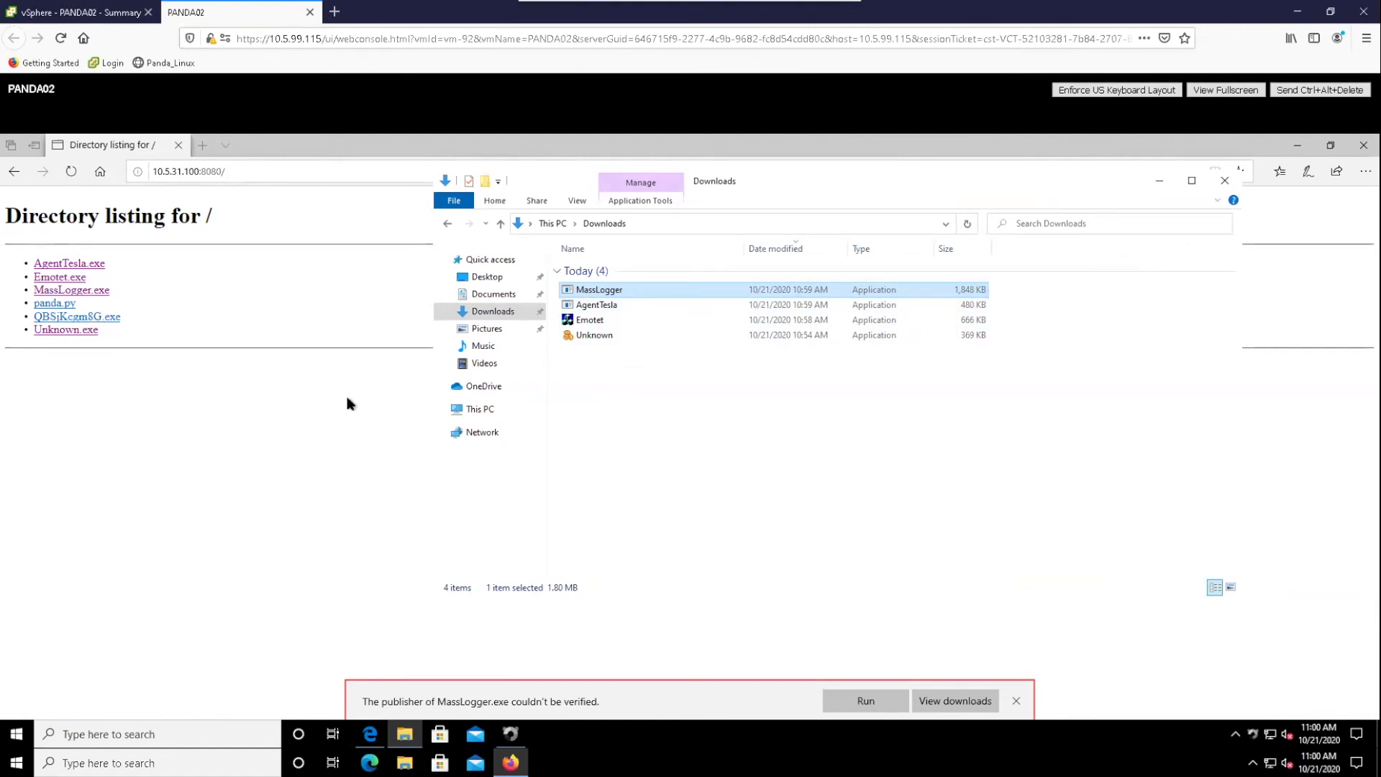
# Step: On the Linux terminal workspace, review panda.py in vim, then quit back to the shell
pyautogui.hotkey('ctrl', 'alt', 'Up')
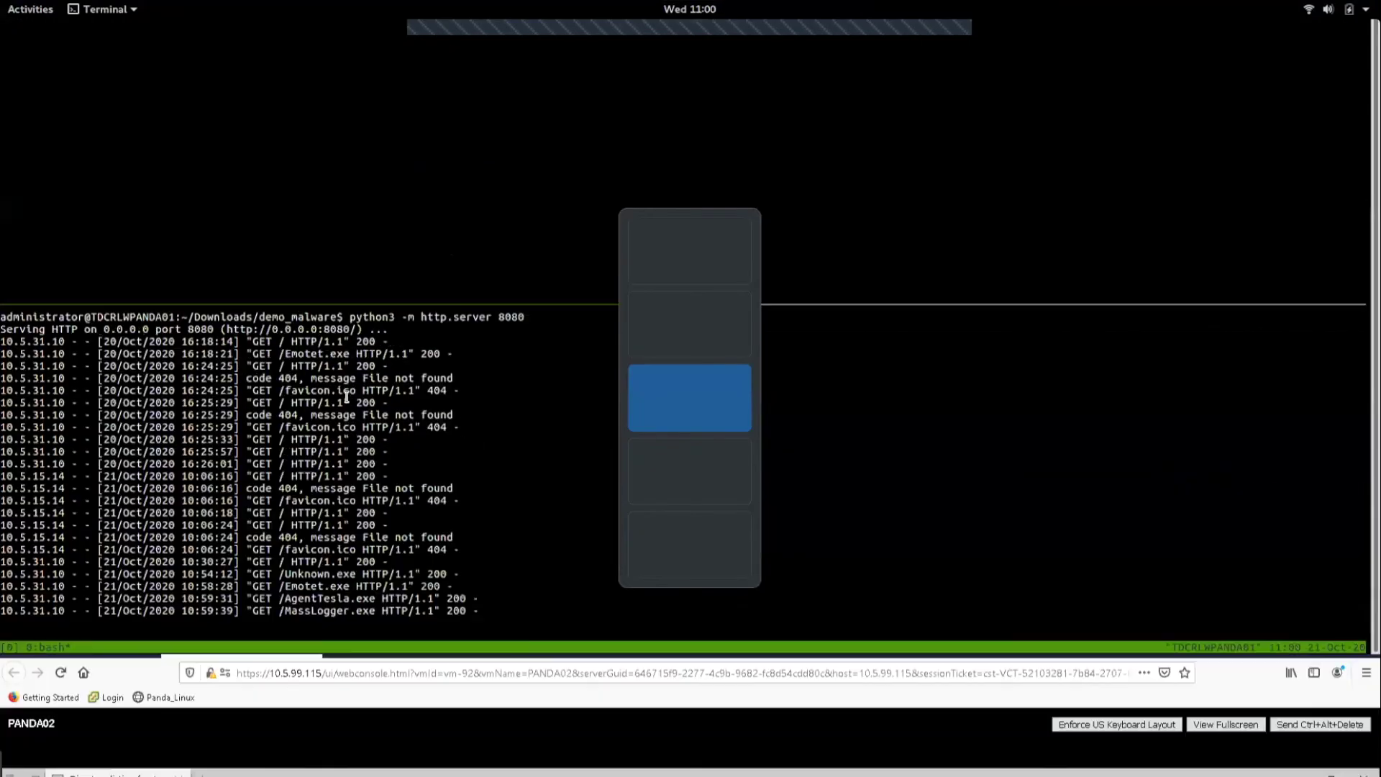
pyautogui.write('vim pa')
pyautogui.press('Tab')
pyautogui.press('Return')
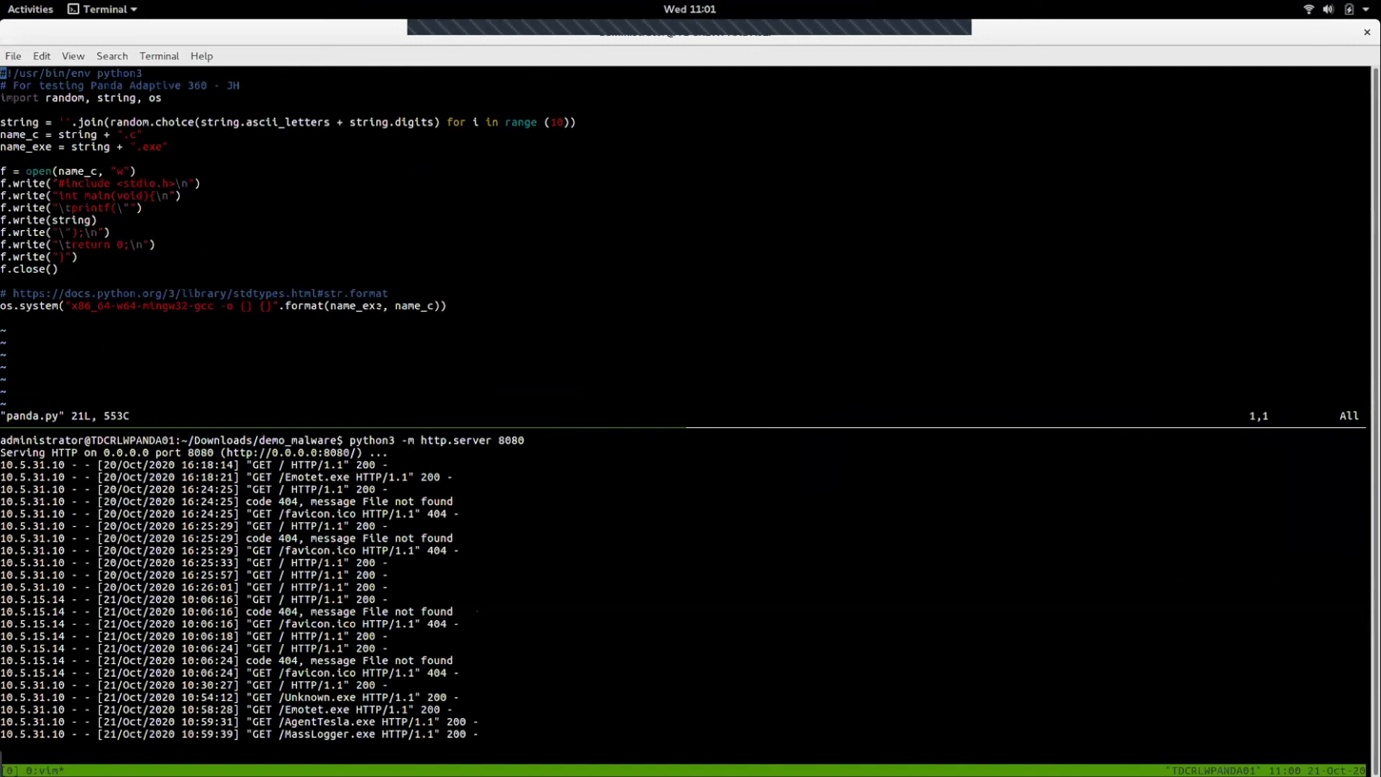
pyautogui.write(':q')
pyautogui.press('Return')
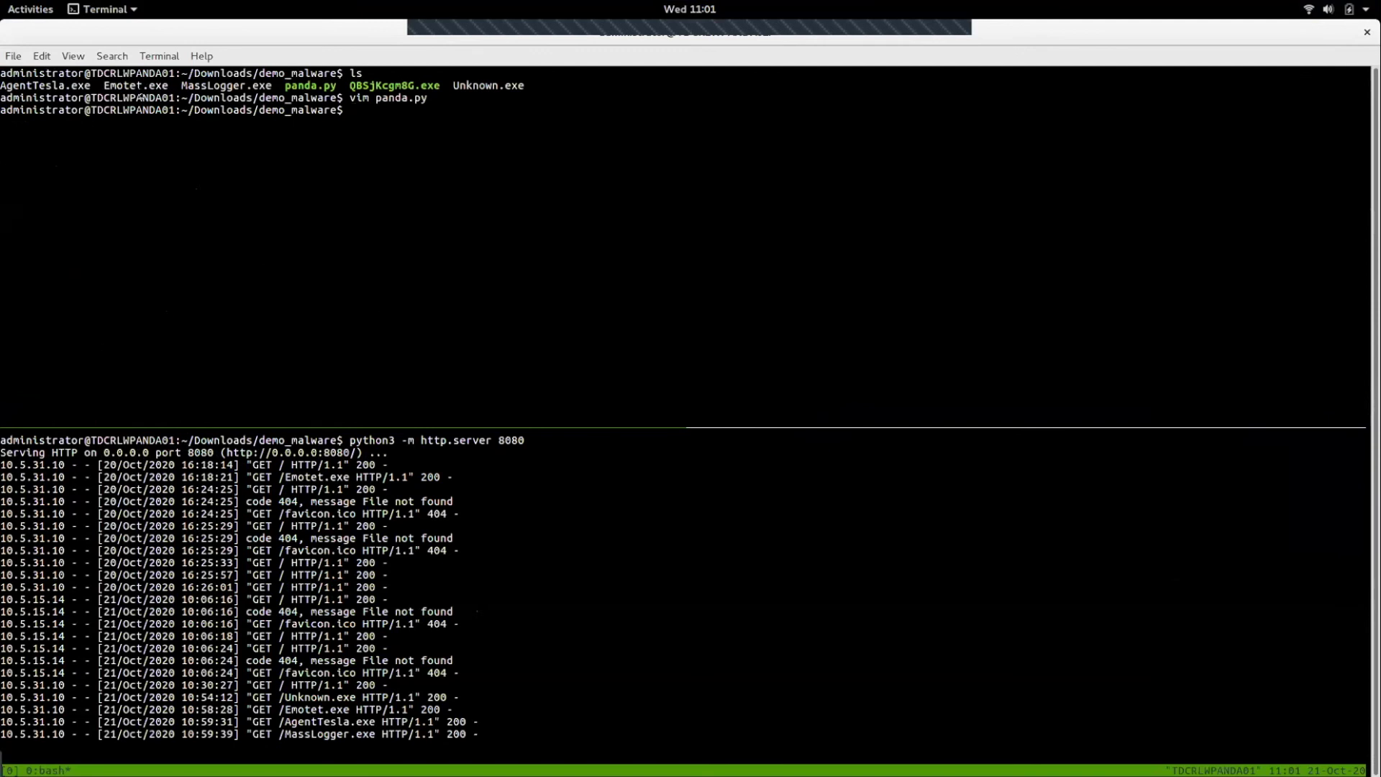
pyautogui.moveTo(350, 85); pyautogui.dragTo(438, 84)
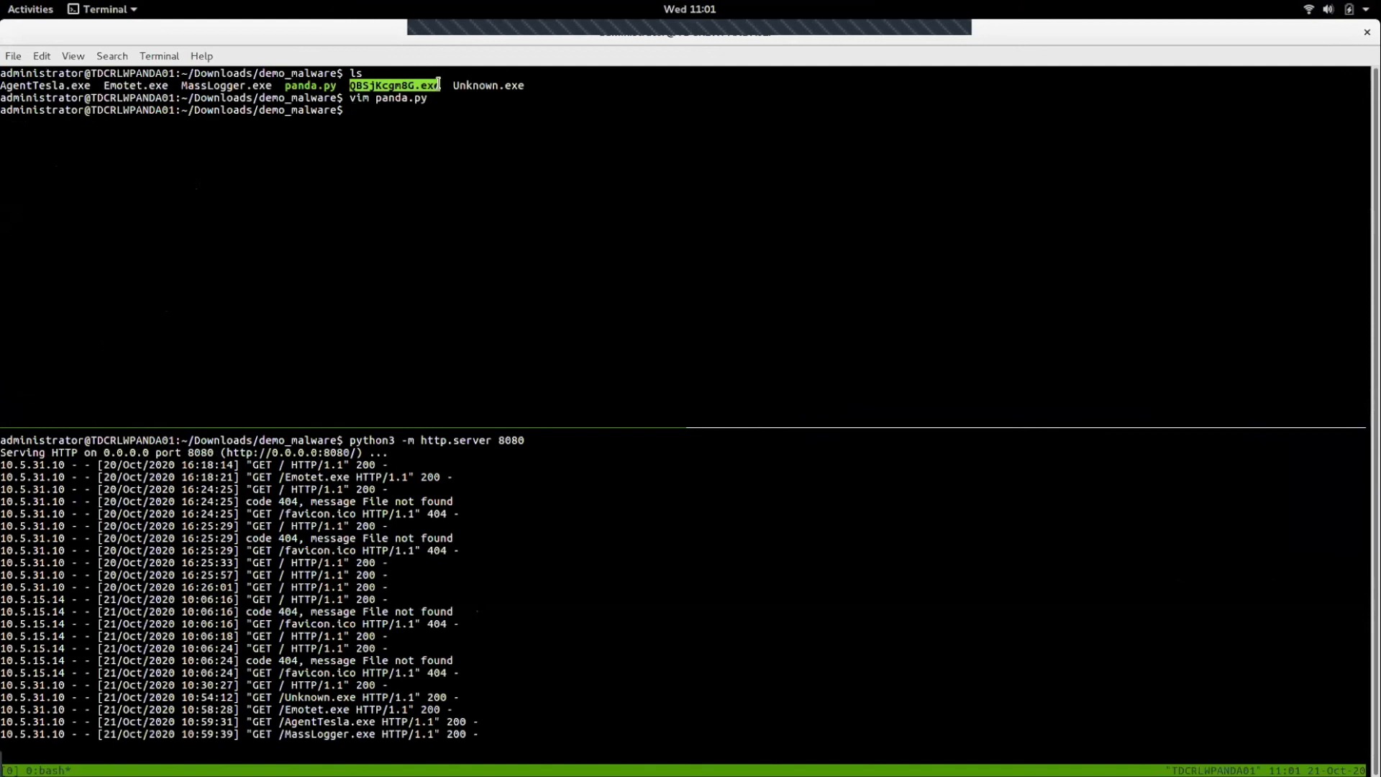
pyautogui.click(438, 84)
# Step: Run ./panda.py and list the folder to find the new quH9BzBanM.c and quH9BzBanM.exe
pyautogui.write('./pa')
pyautogui.press('Tab')
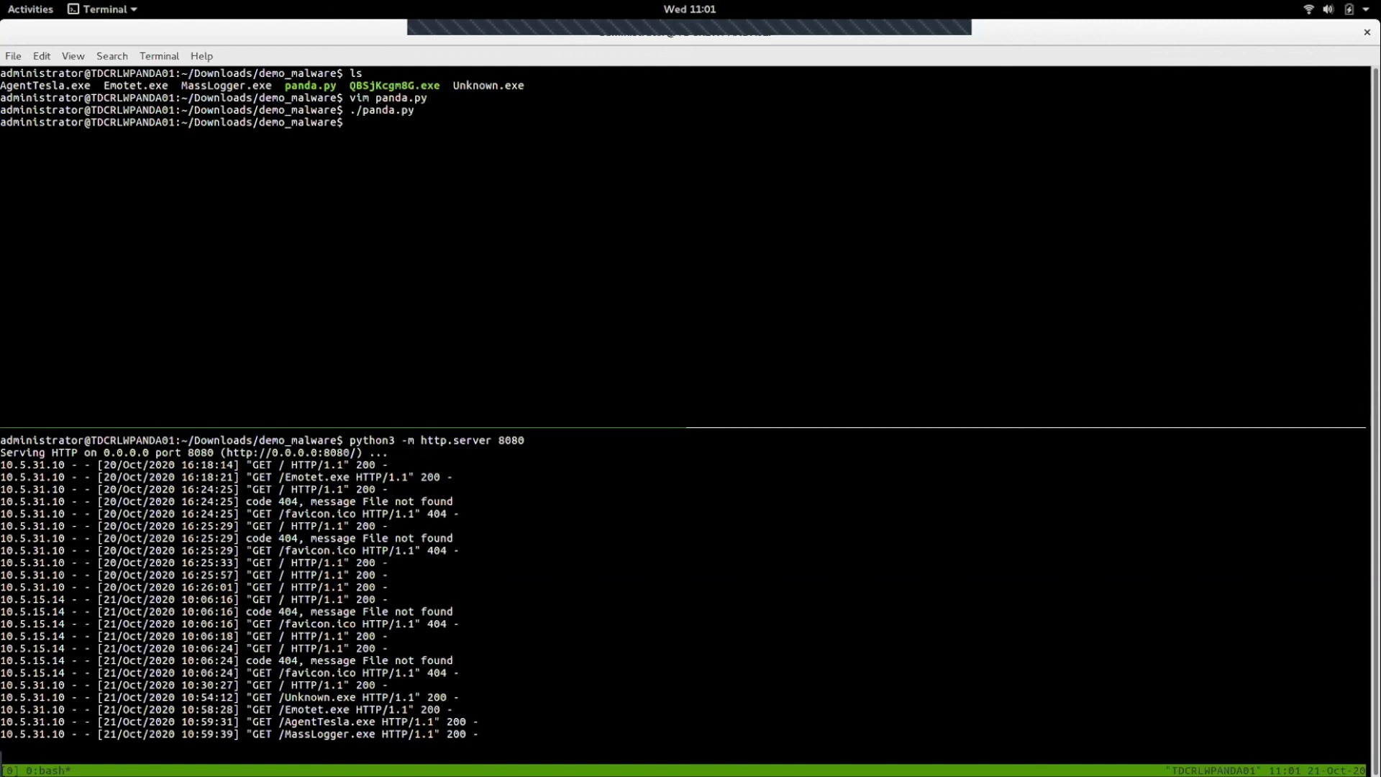
pyautogui.write('ls')
pyautogui.press('Return')
pyautogui.moveTo(544, 134); pyautogui.dragTo(635, 135)
pyautogui.doubleClick(626, 134)
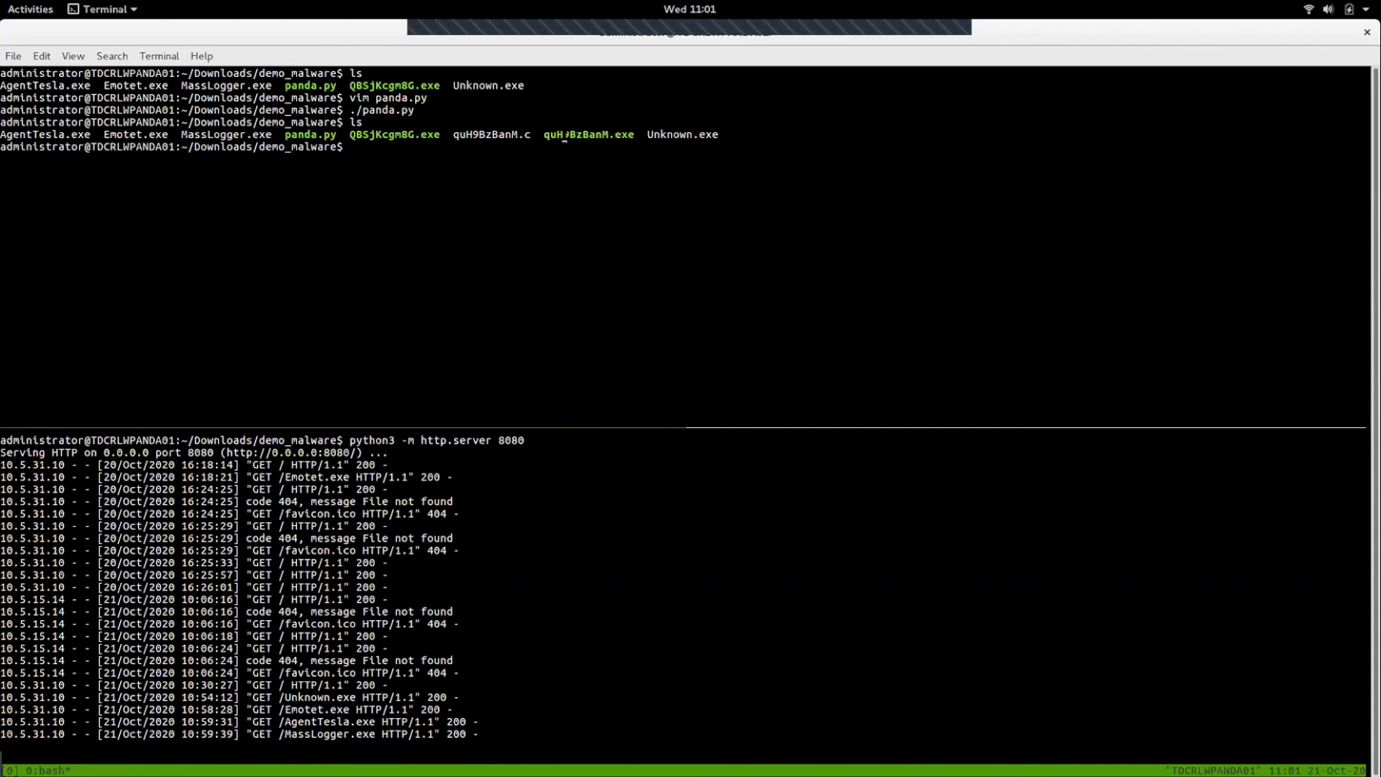
pyautogui.hotkey('alt', 'Tab')
pyautogui.hotkey('alt', 'Tab')
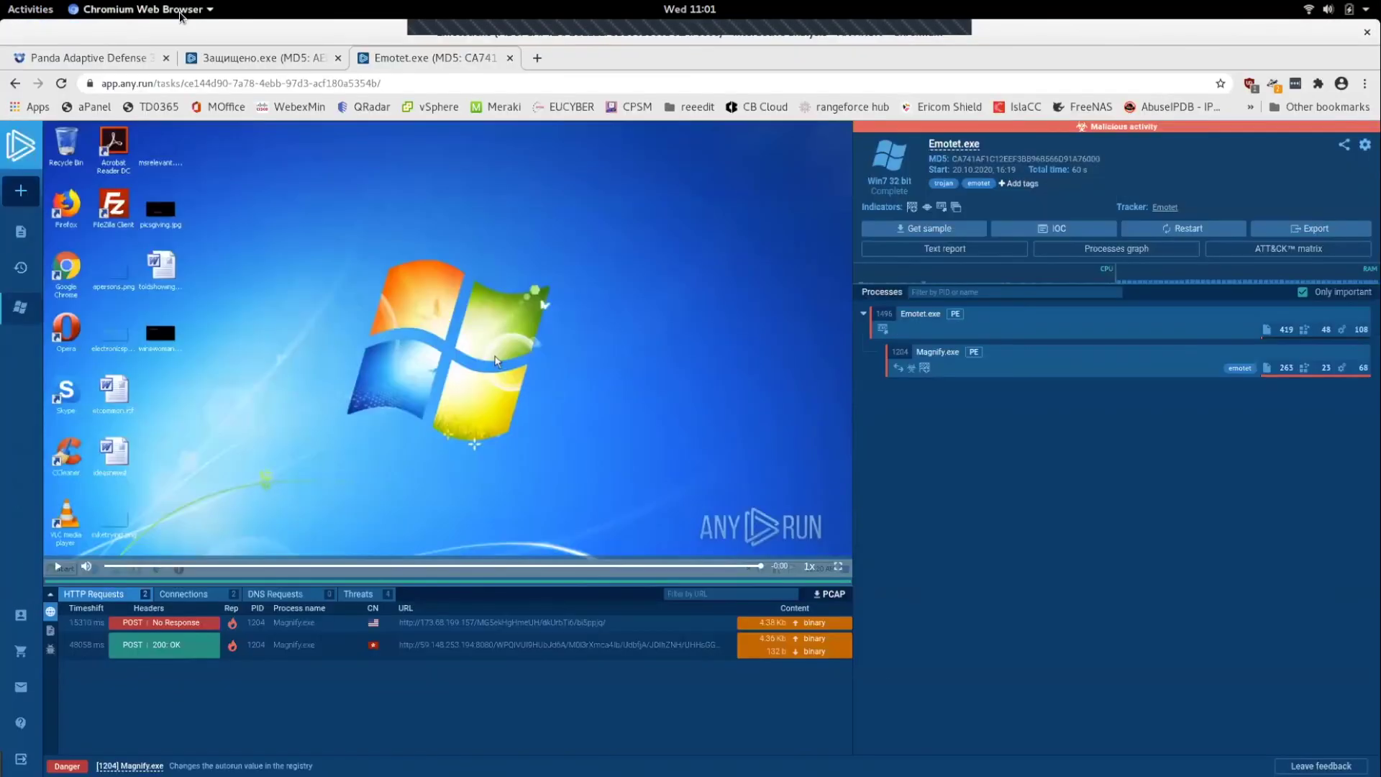
# Step: In Edge on the VM, refresh the sample listing and save quH9BzBanM.exe
pyautogui.hotkey('alt', 'Tab')
pyautogui.hotkey('alt', 'Tab')
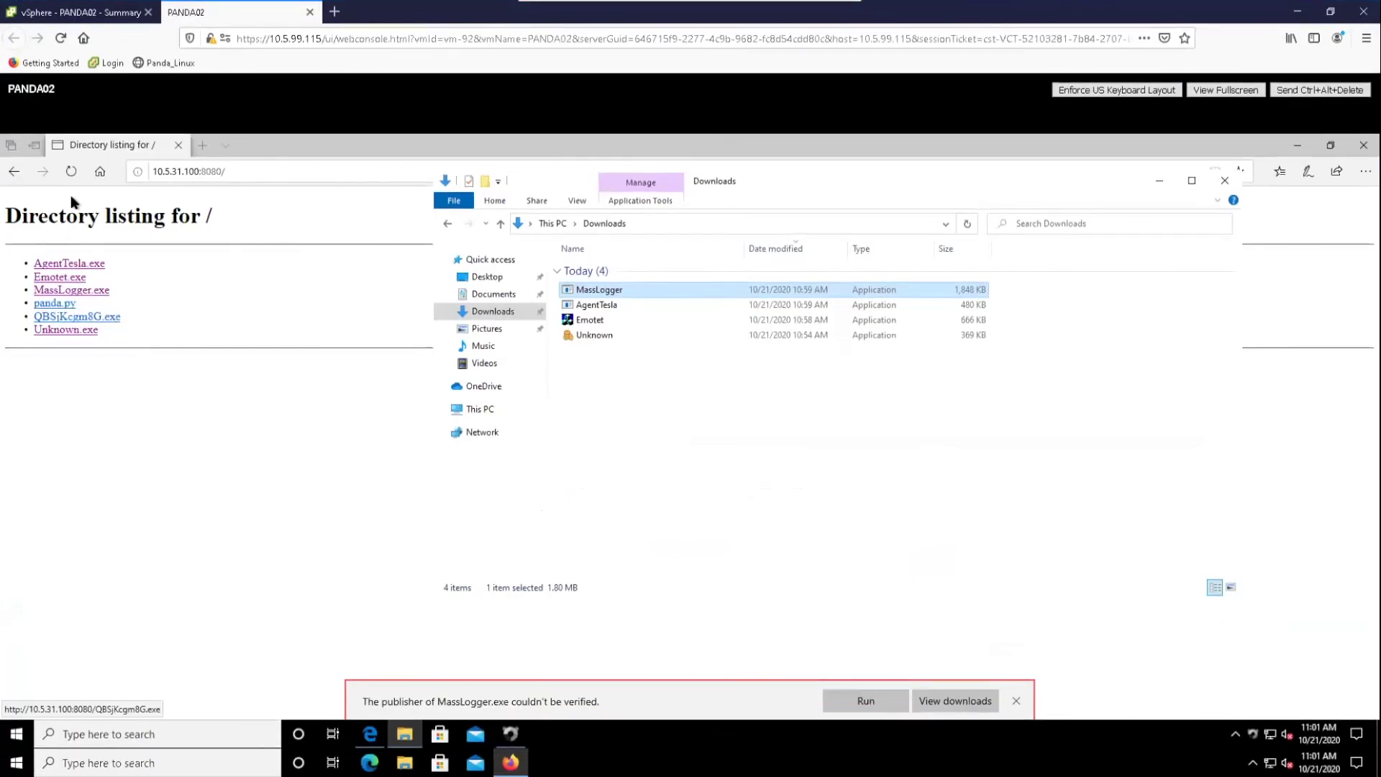
pyautogui.click(70, 172)
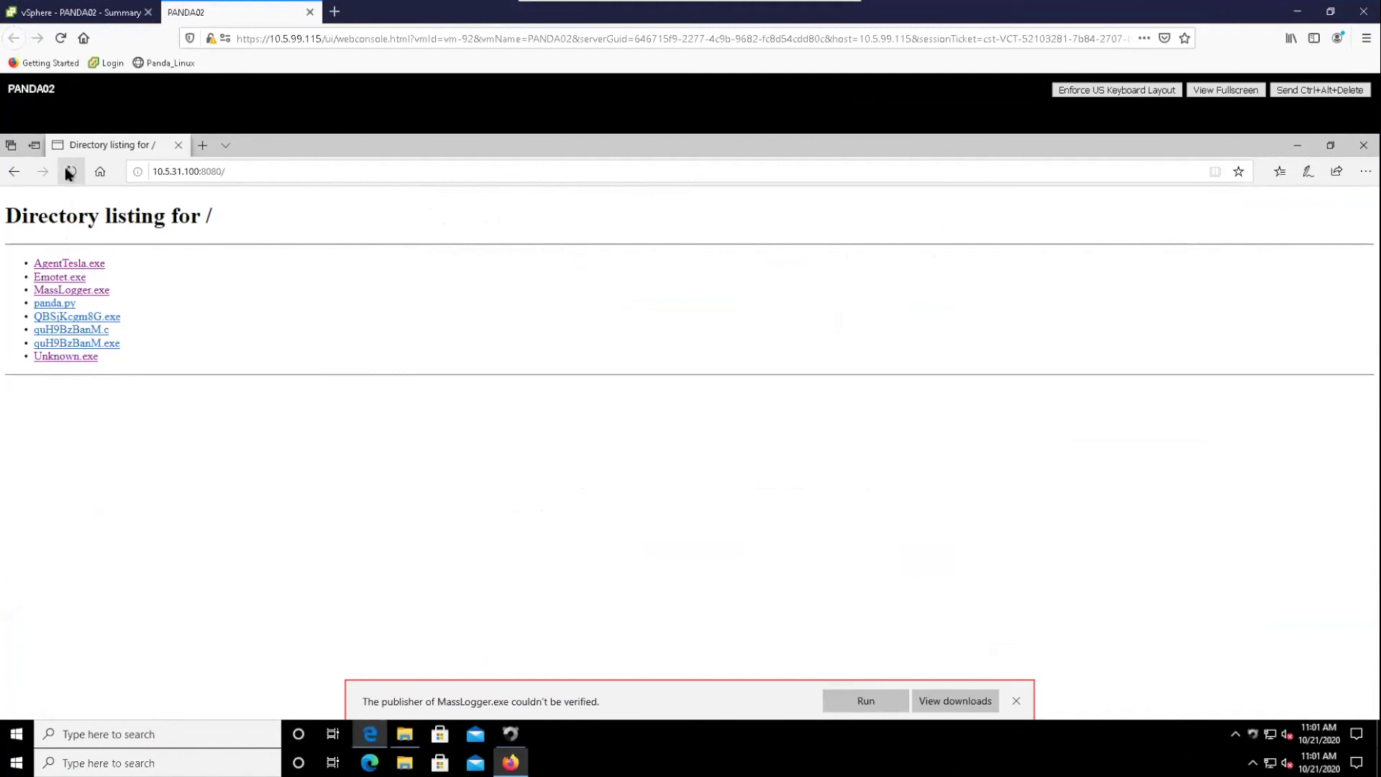
pyautogui.click(82, 346)
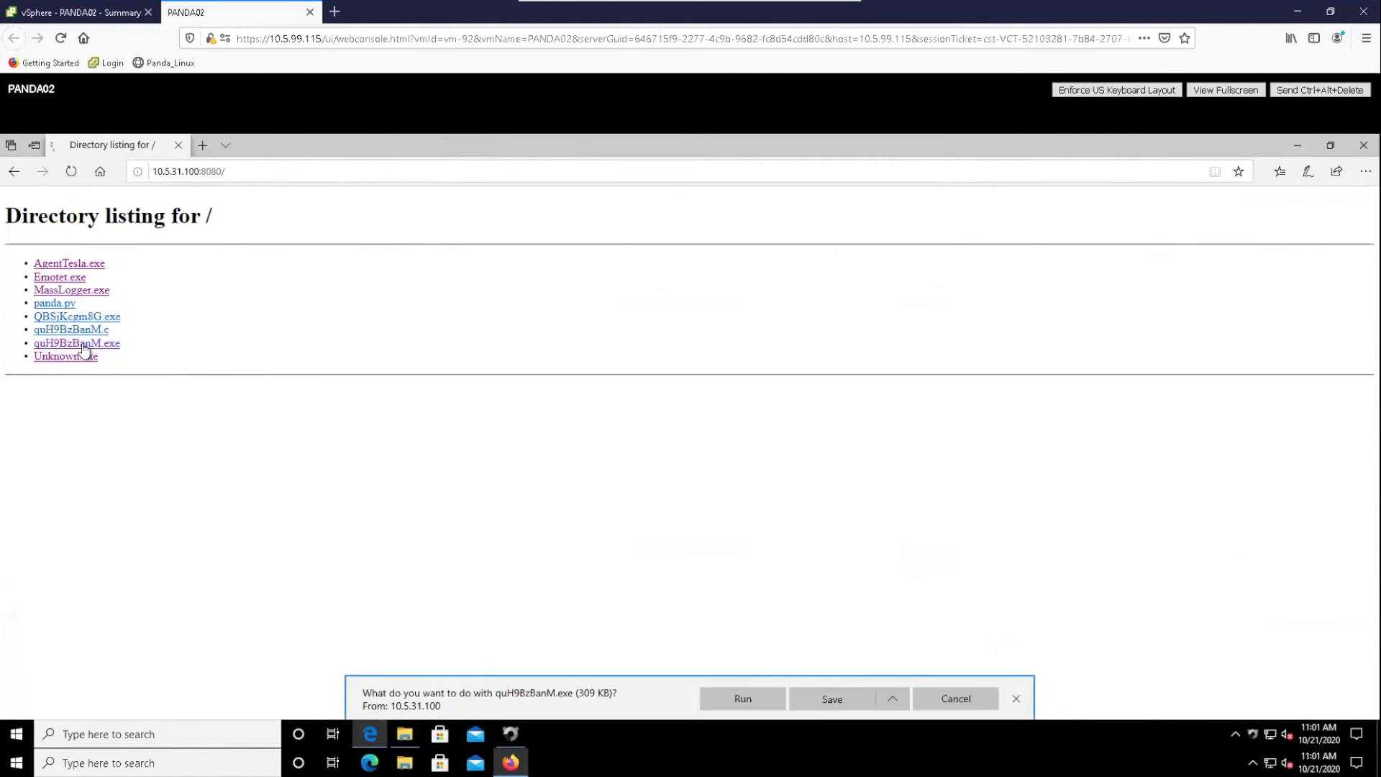
pyautogui.click(810, 700)
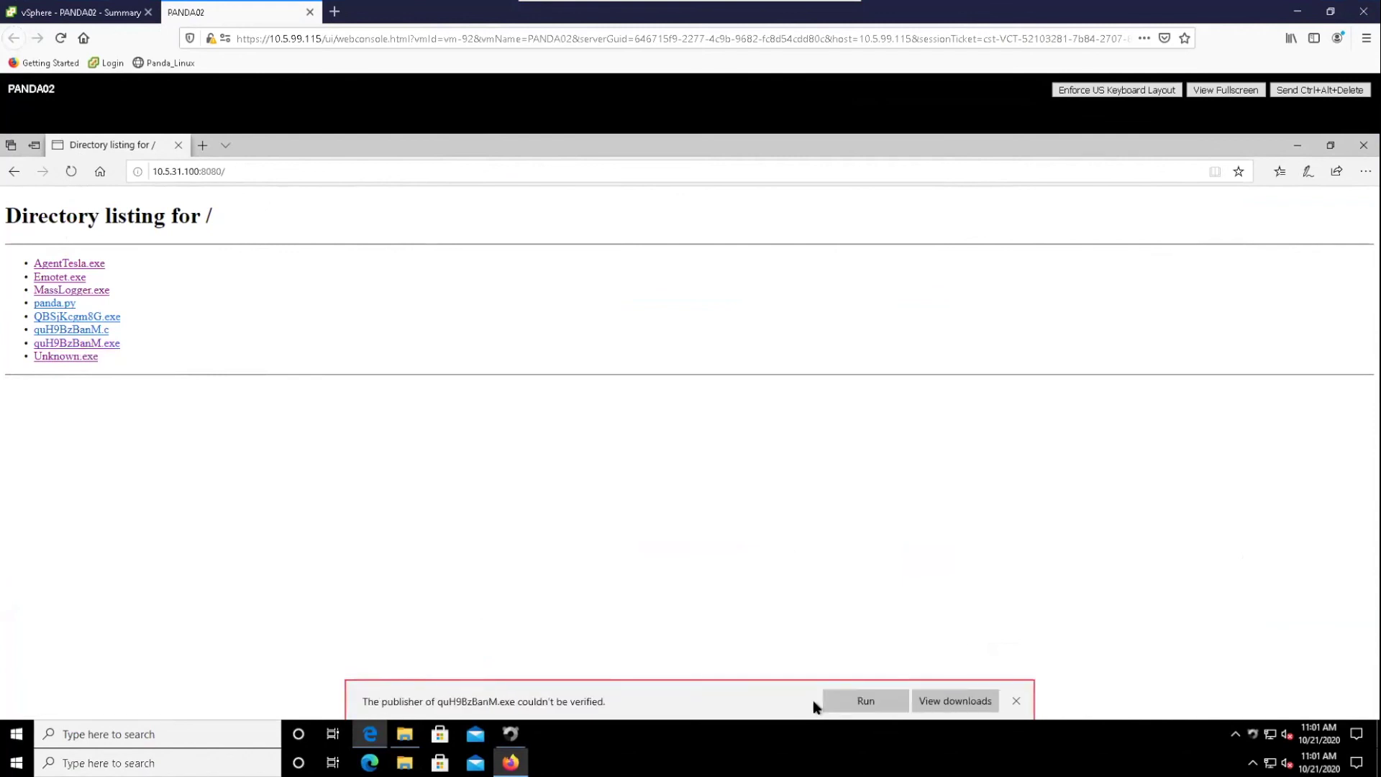
# Step: Launch quH9BzBanM.exe from Downloads, running it despite the publisher warning
pyautogui.click(872, 702)
pyautogui.click(955, 700)
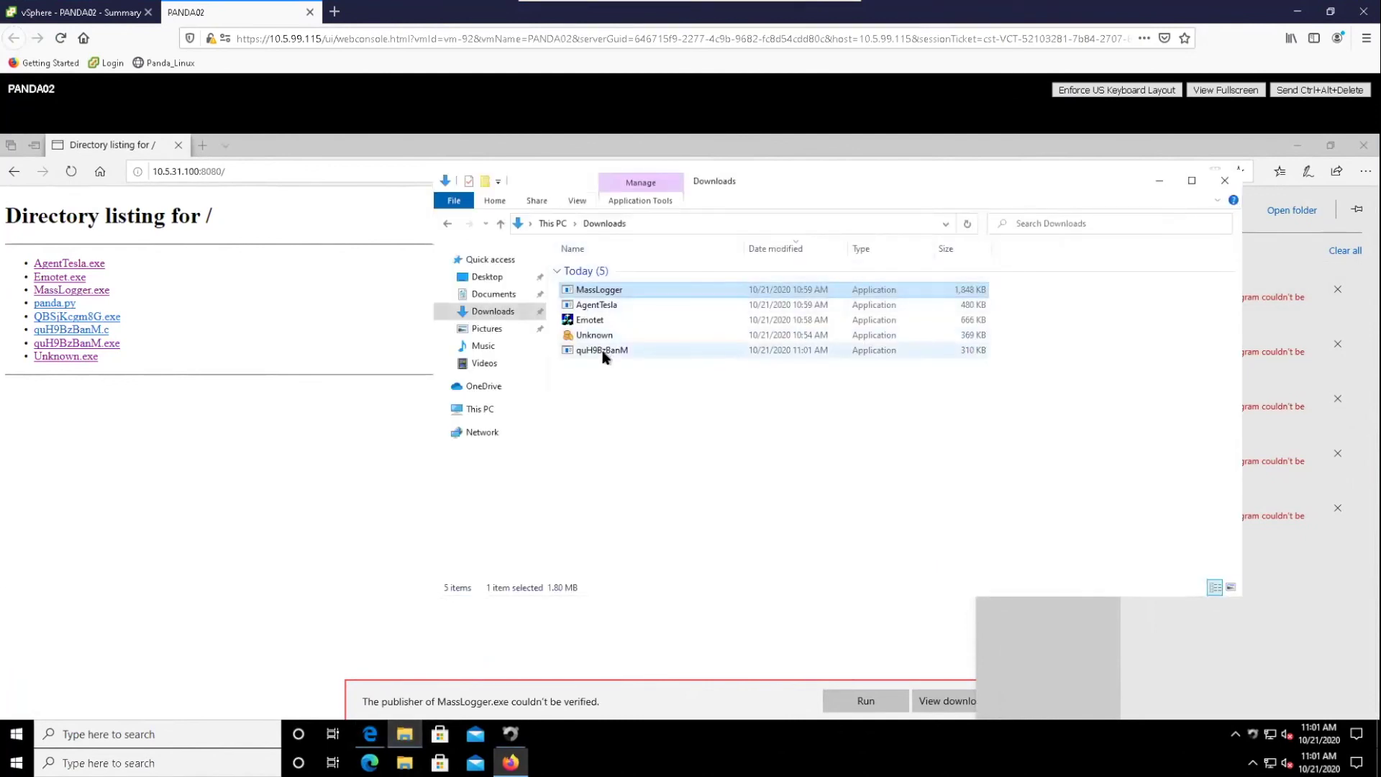
pyautogui.doubleClick(597, 348)
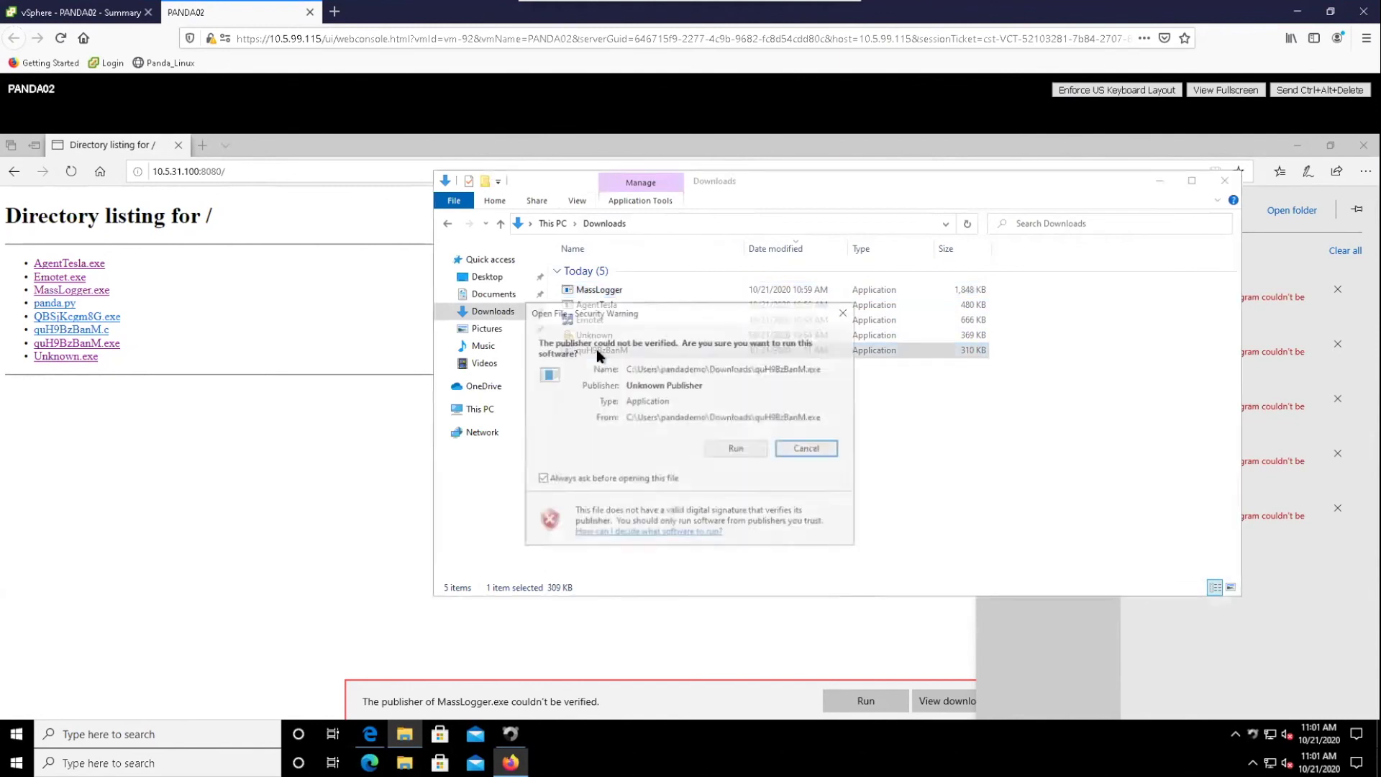
pyautogui.click(737, 448)
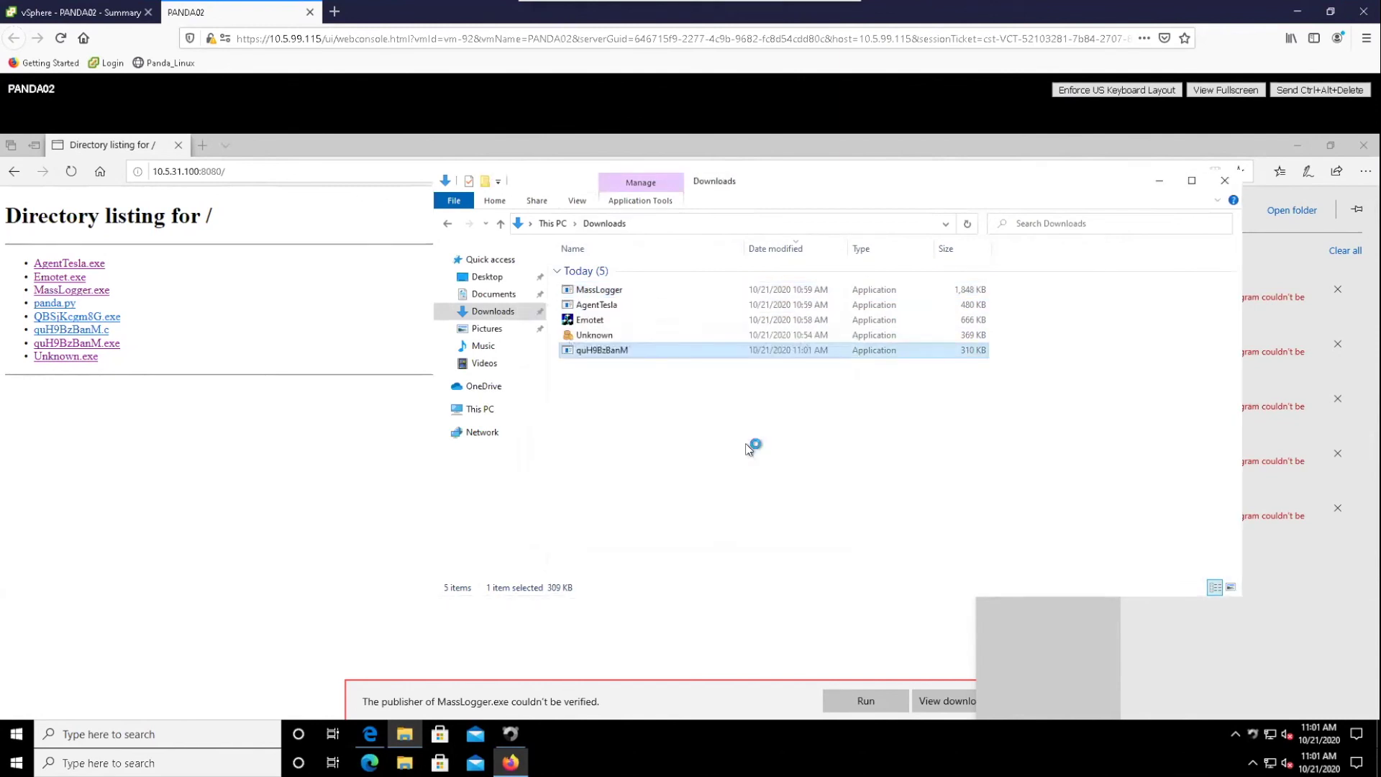